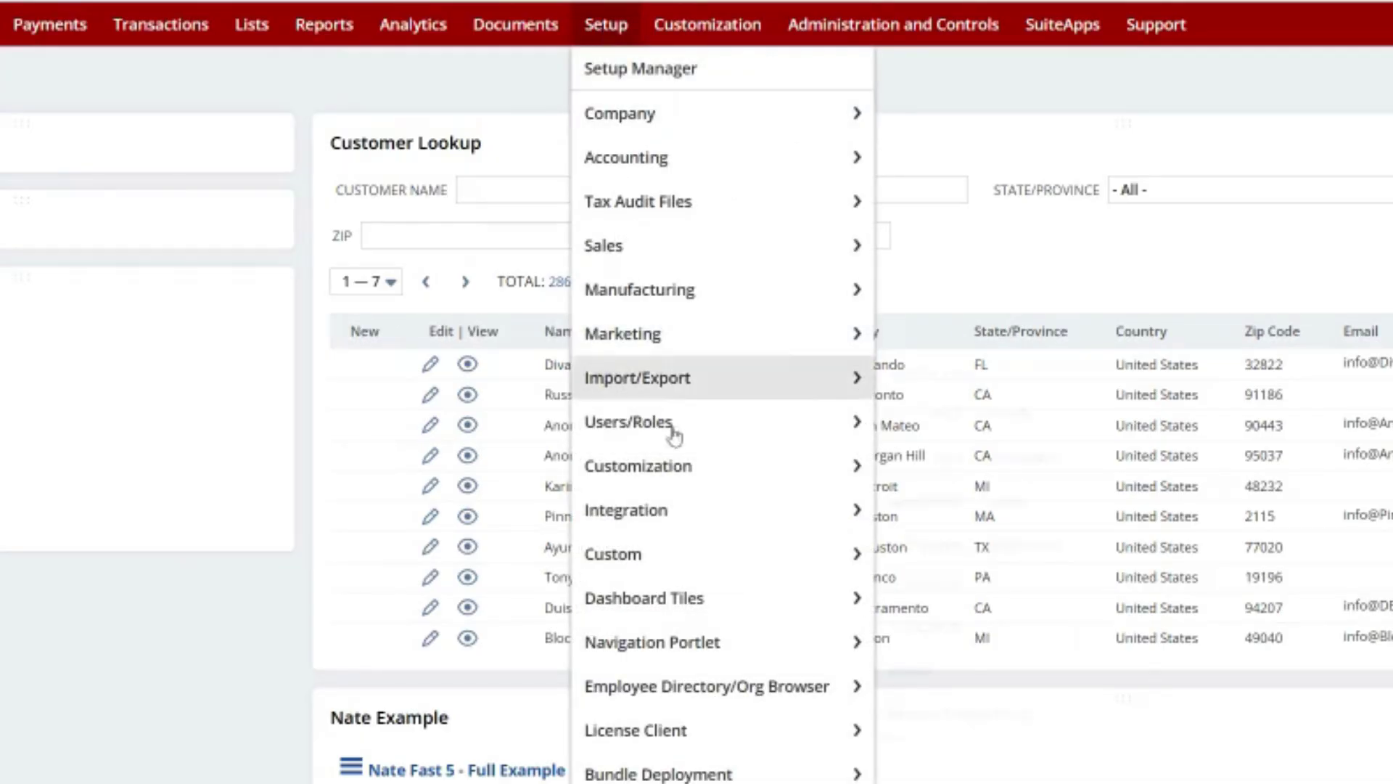
Open the SS MFG STD - A/P Analyst role record from the list of managed roles
mouse_move(679, 435)
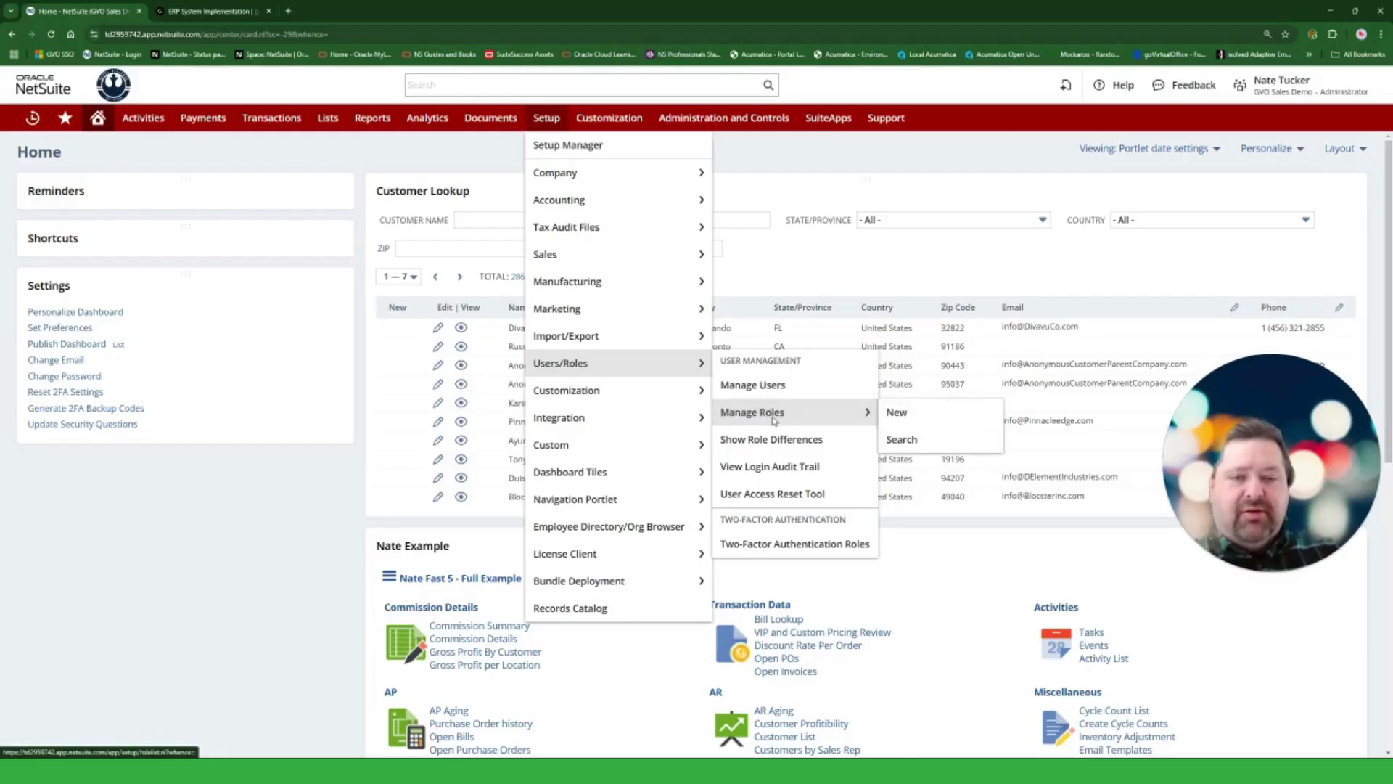
left_click(972, 512)
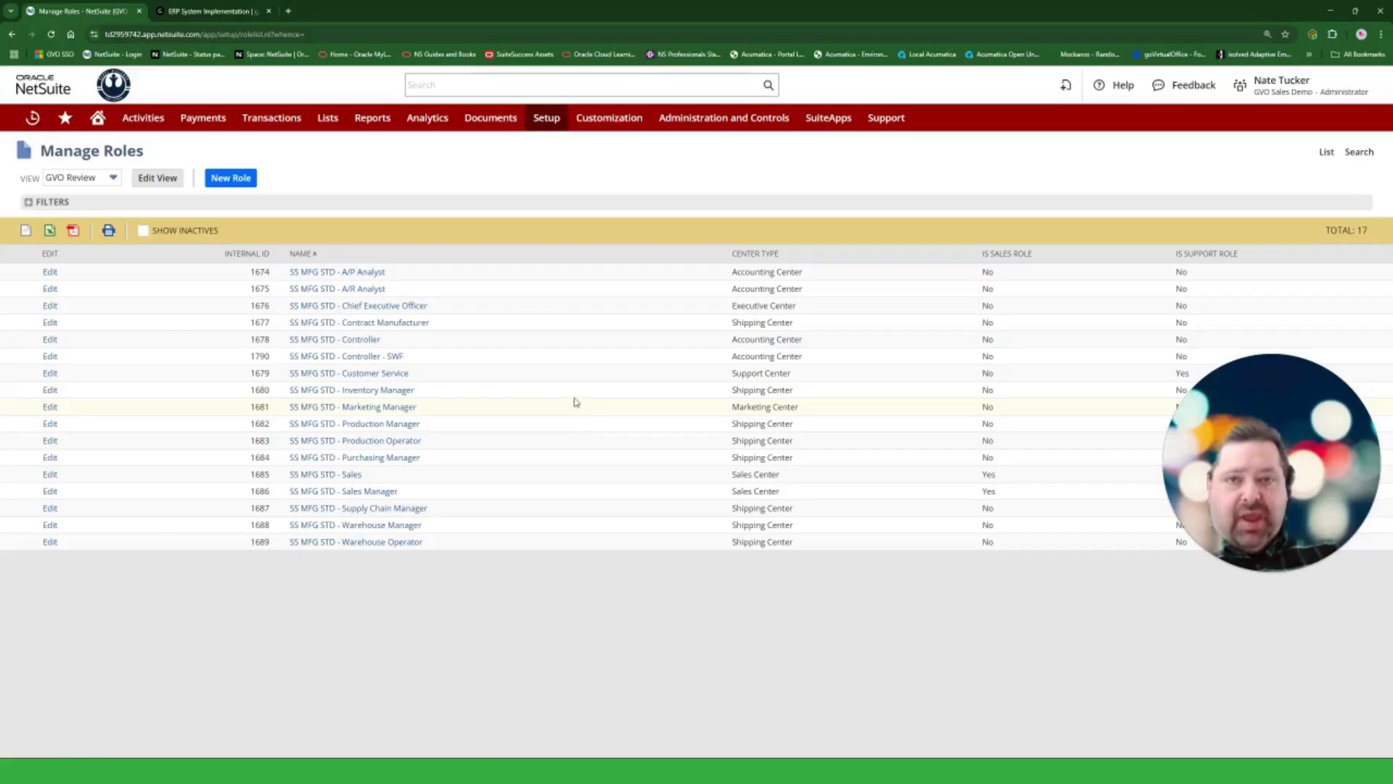
left_click(360, 275)
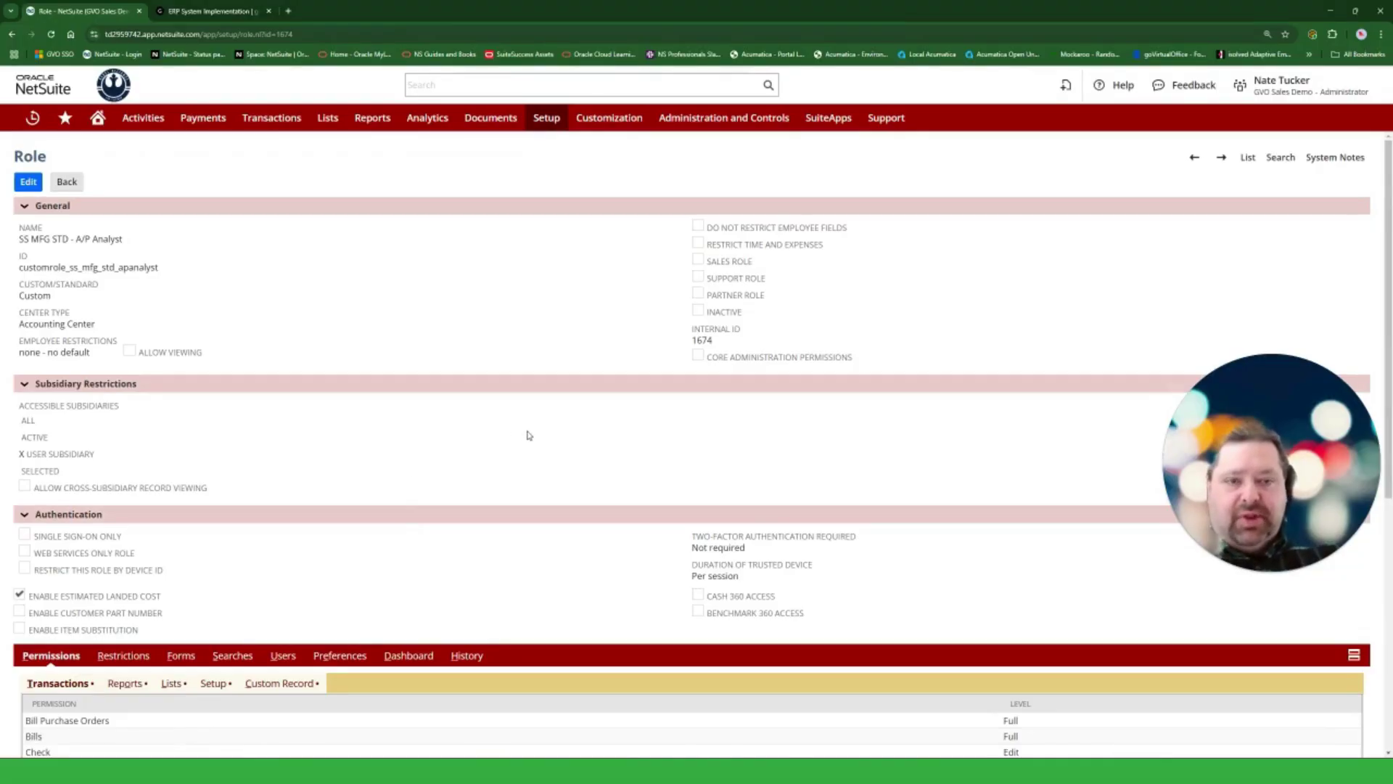
Review the role's transaction permissions and their access levels, starting with Bill Purchase Orders
scroll(529, 435, "down", 5)
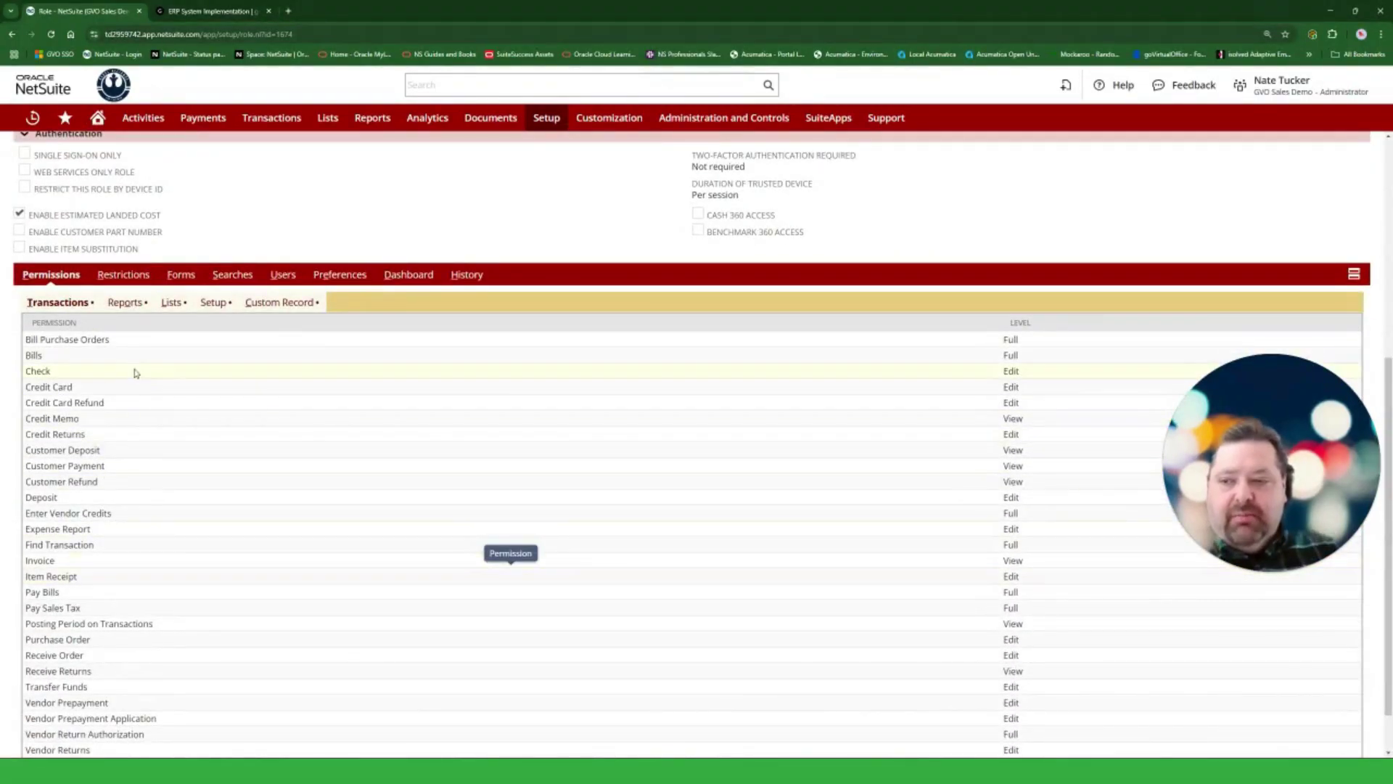
triple_click(64, 340)
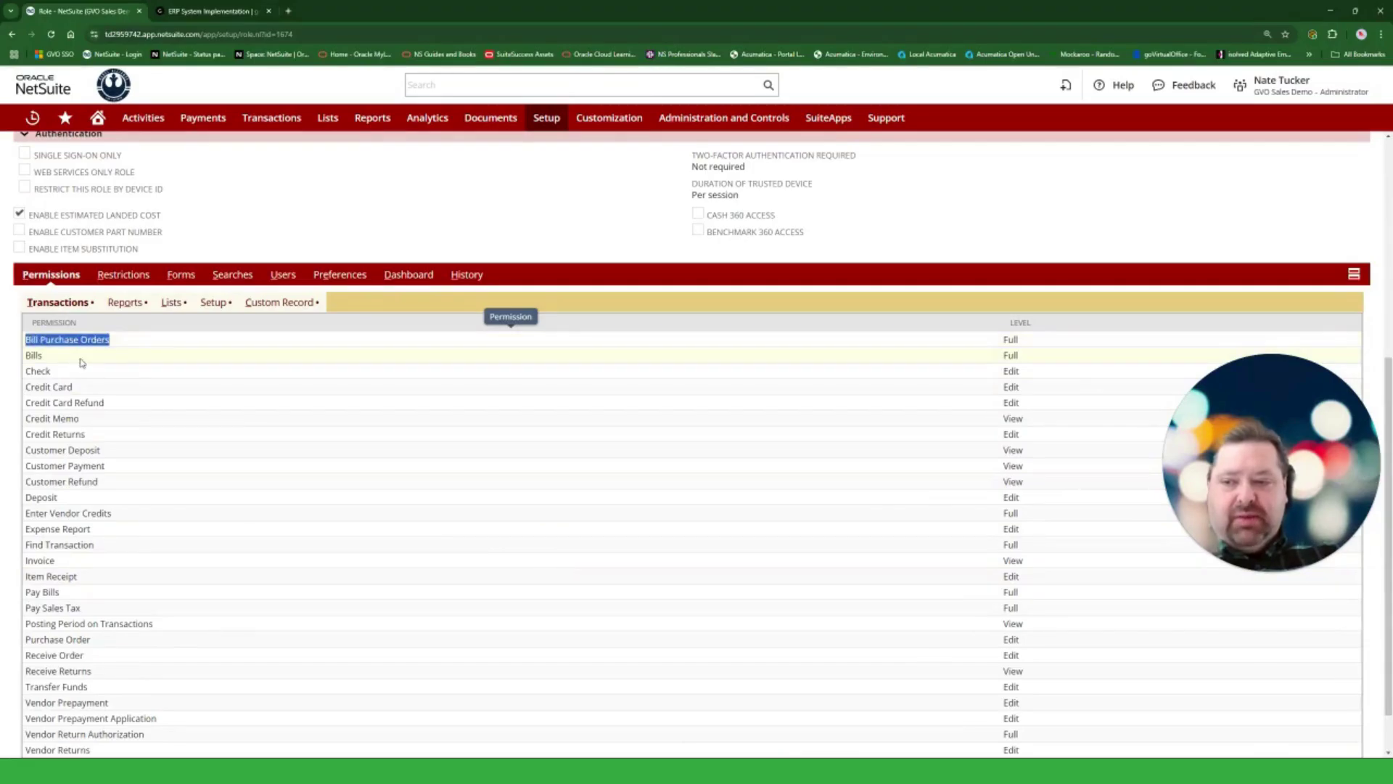
left_click(1011, 339)
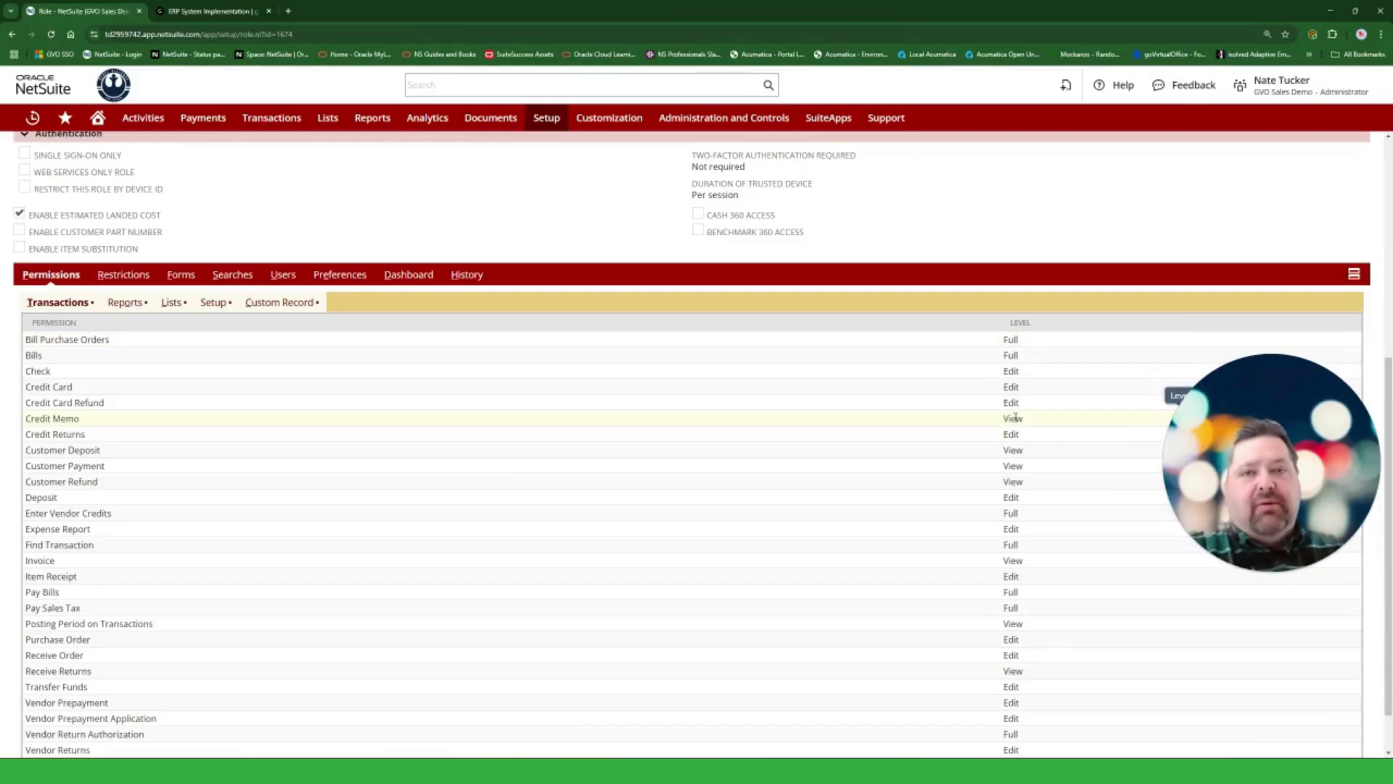
scroll(936, 537, "down", 2)
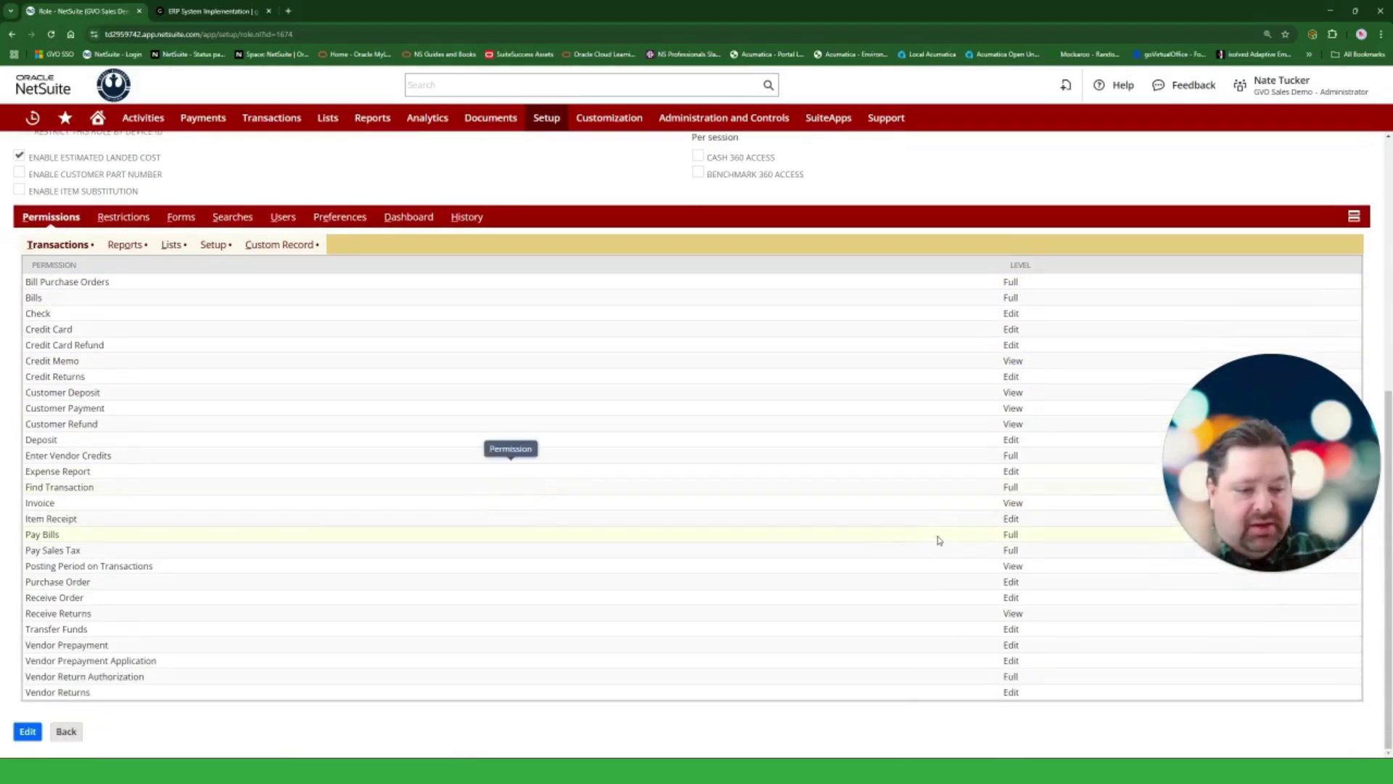
Review the role's setup and list permissions, examining the levels for Export Lists, Bill Inbound Shipment and Calendar
scroll(936, 541, "up", 2)
left_click(213, 299)
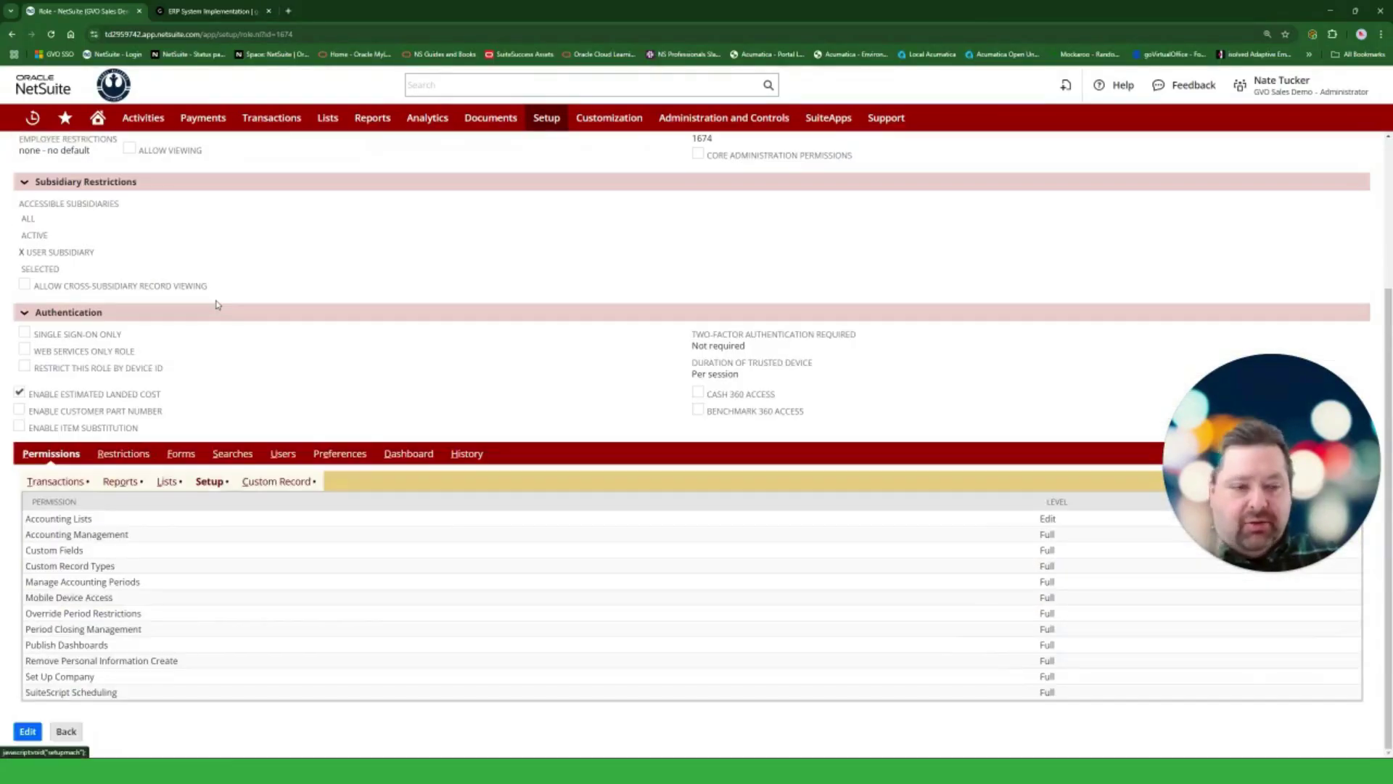
left_click(167, 482)
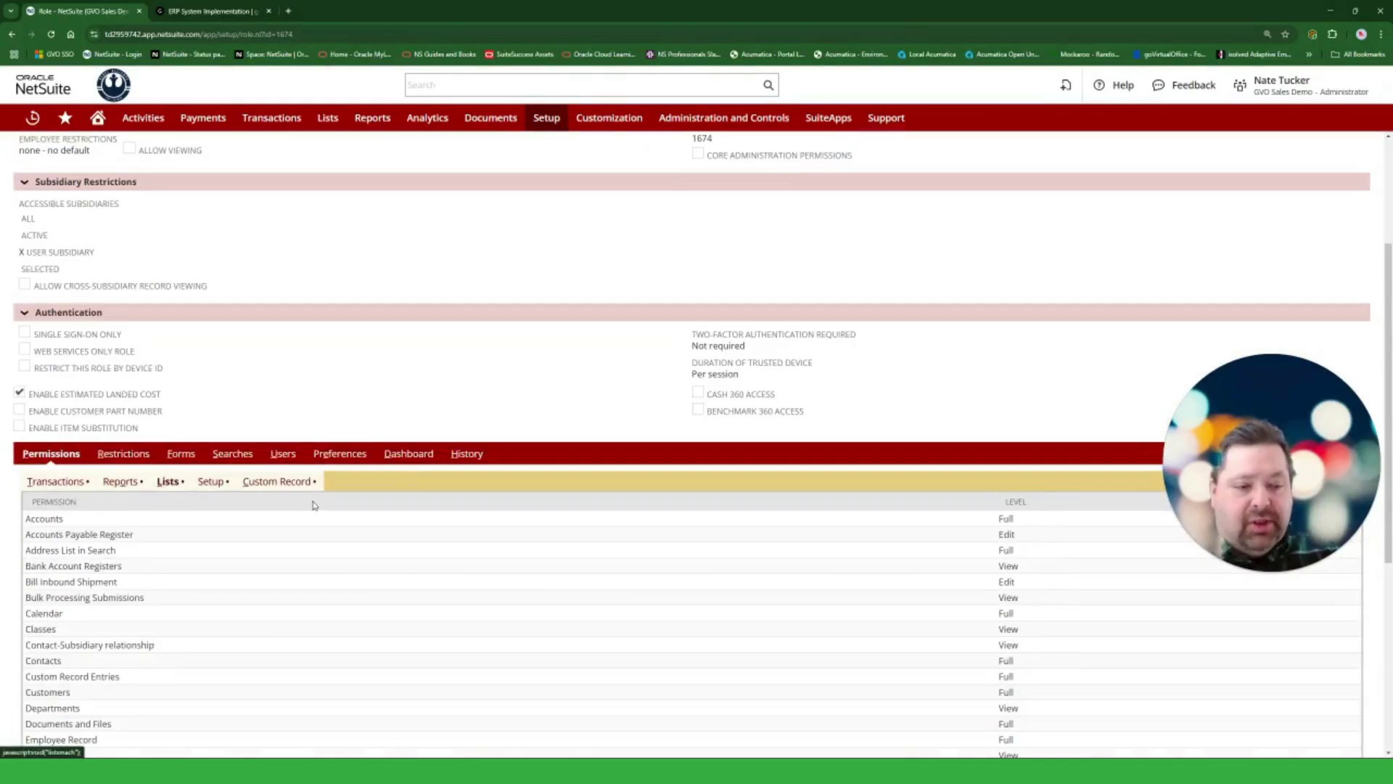
scroll(913, 544, "down", 3)
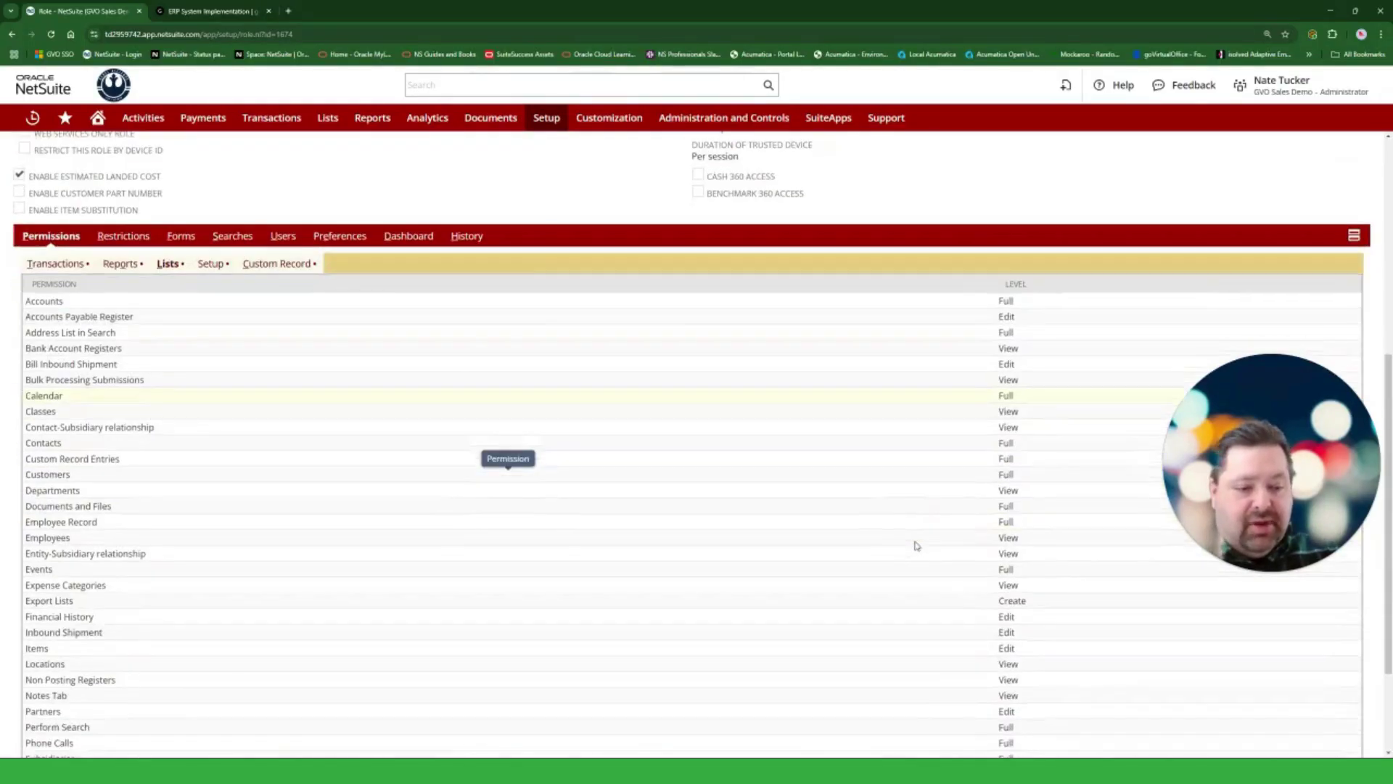
double_click(1020, 602)
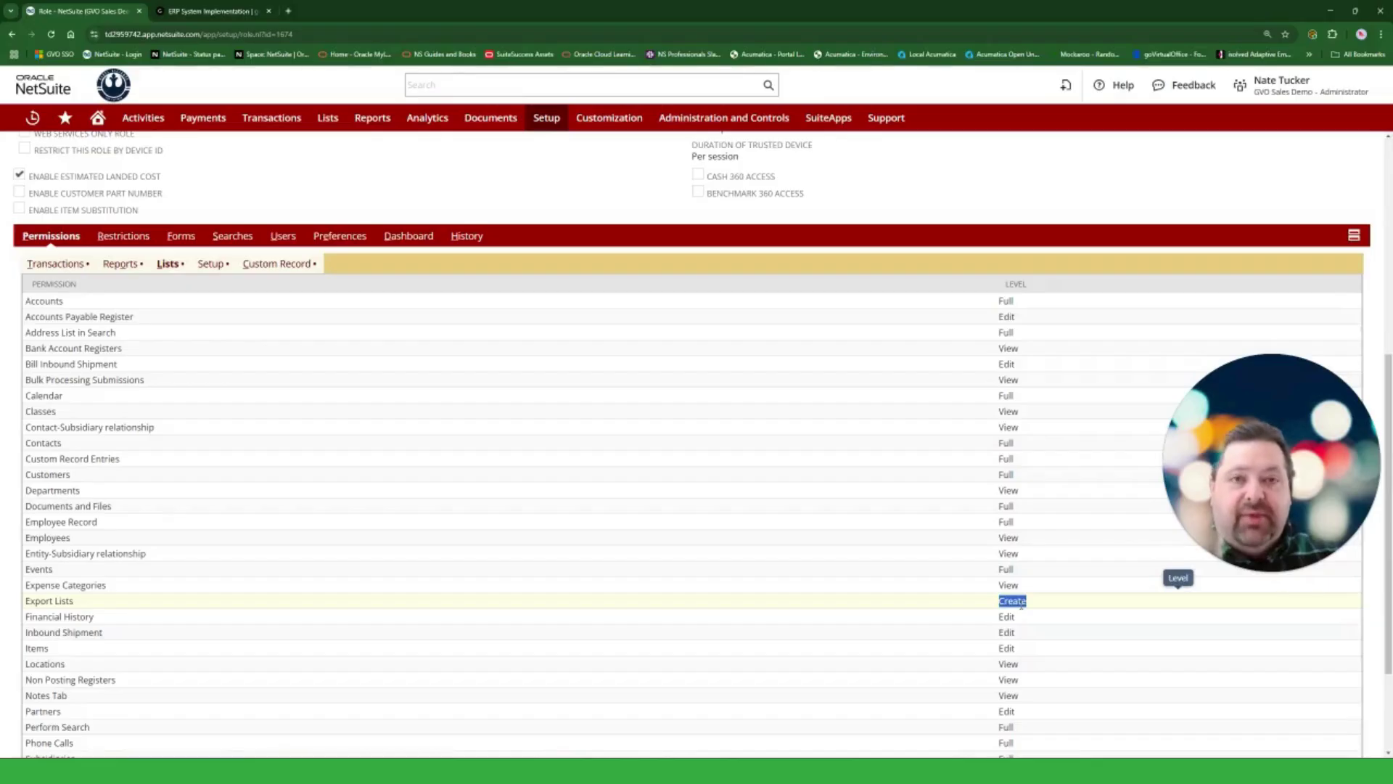
left_click(1022, 602)
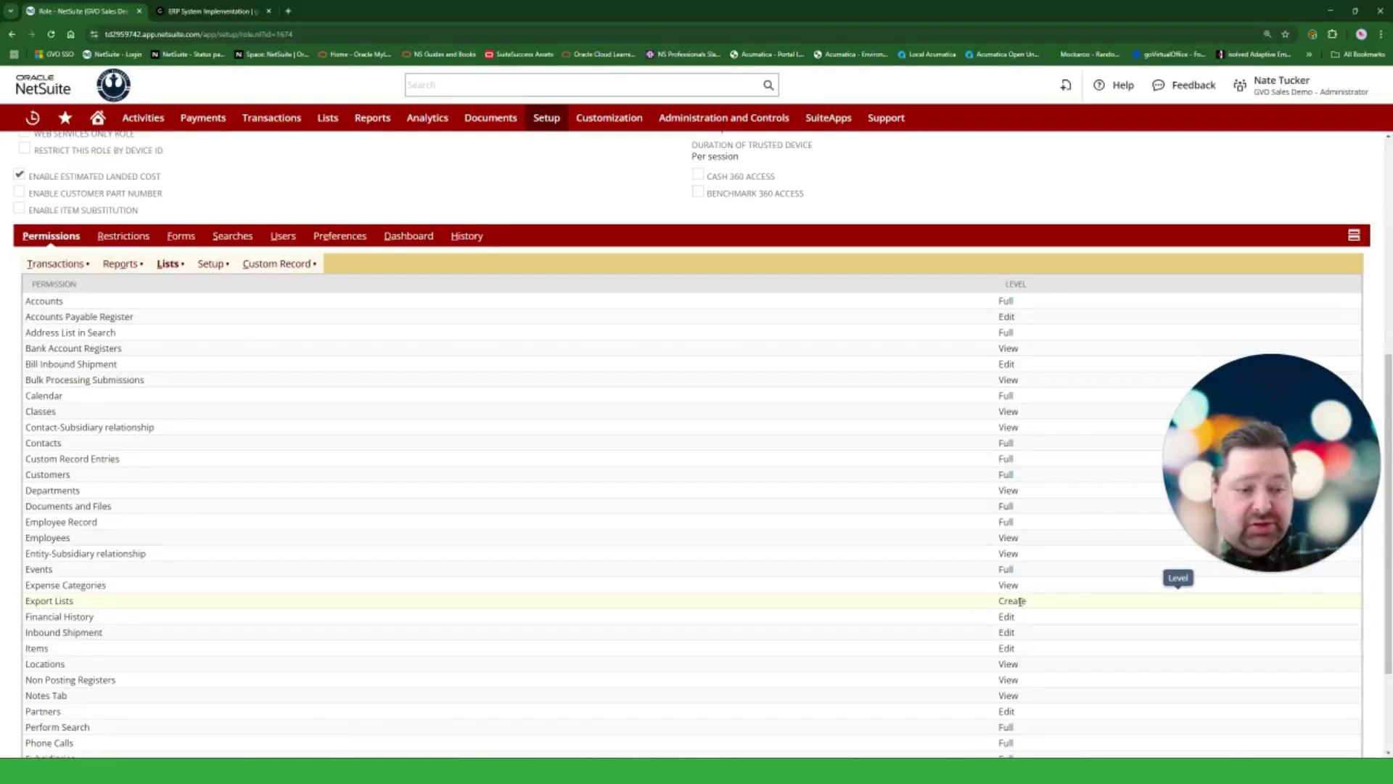
double_click(1007, 364)
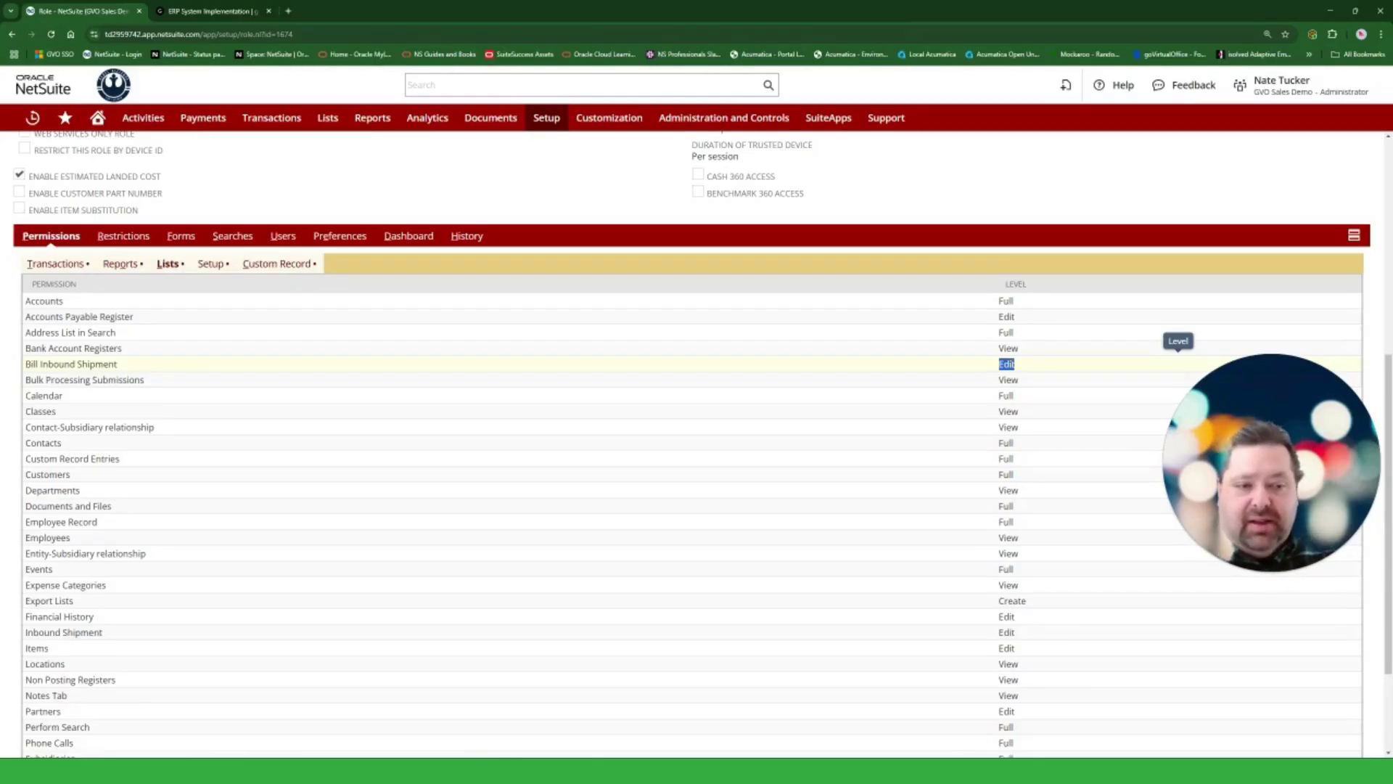
double_click(1007, 396)
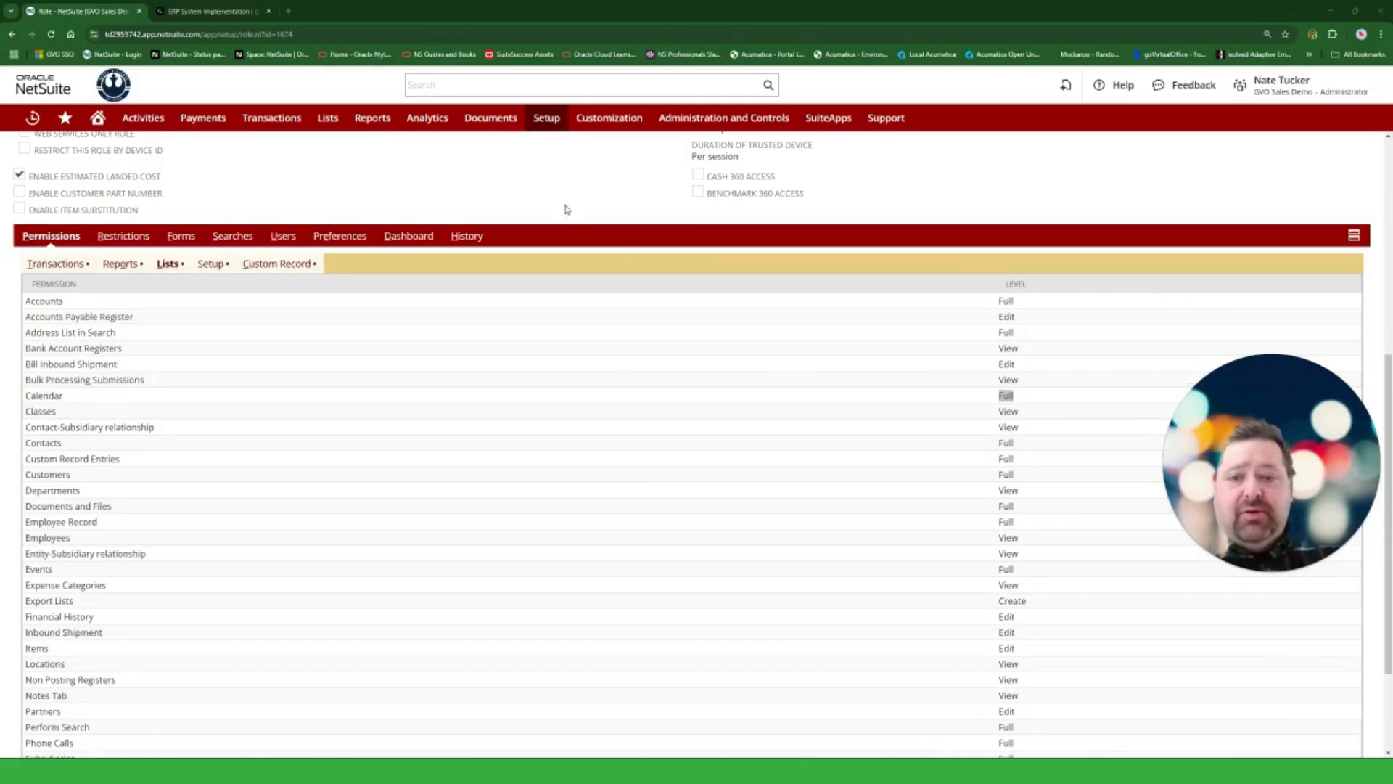
Start a role permission differences comparison with SS MFG STD - A/P Analyst as the base role
scroll(568, 240, "up", 3)
scroll(568, 246, "up", 3)
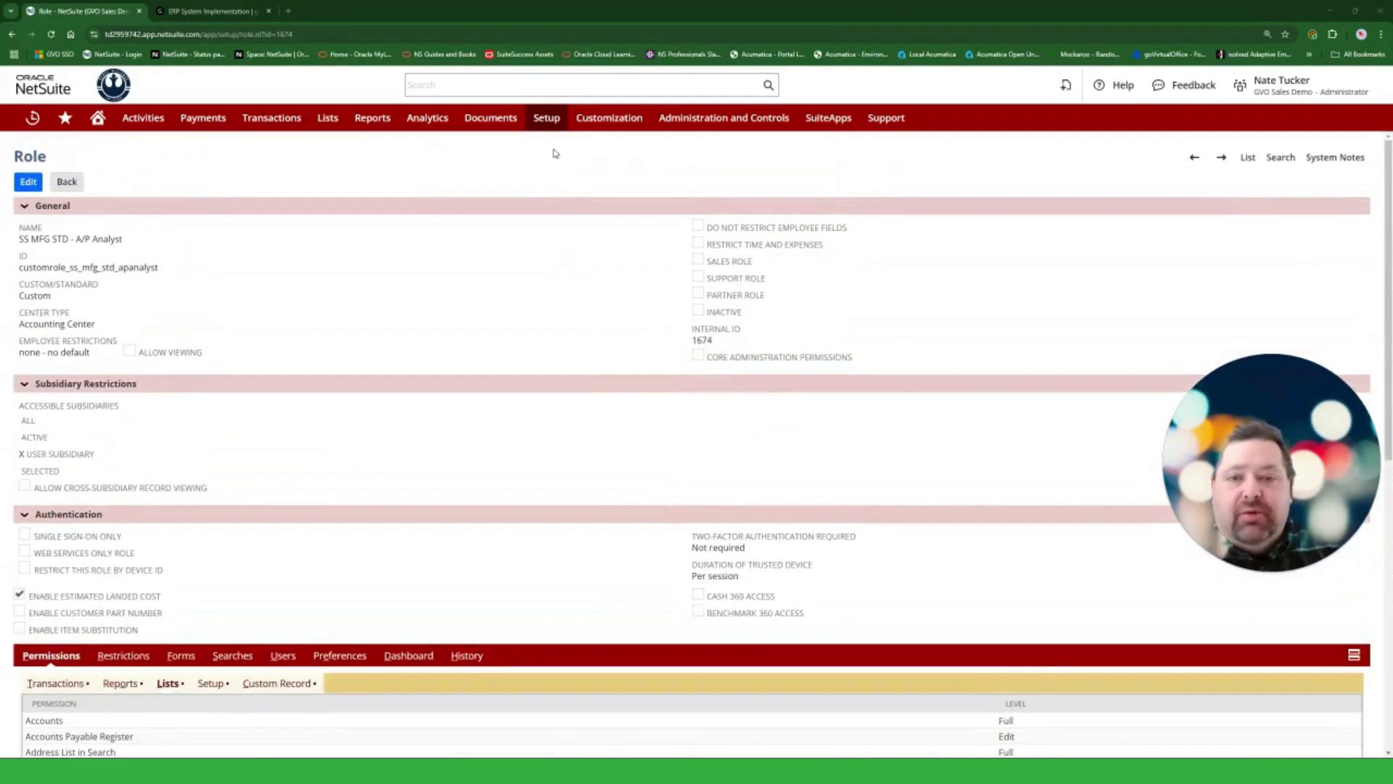
mouse_move(545, 120)
mouse_move(619, 372)
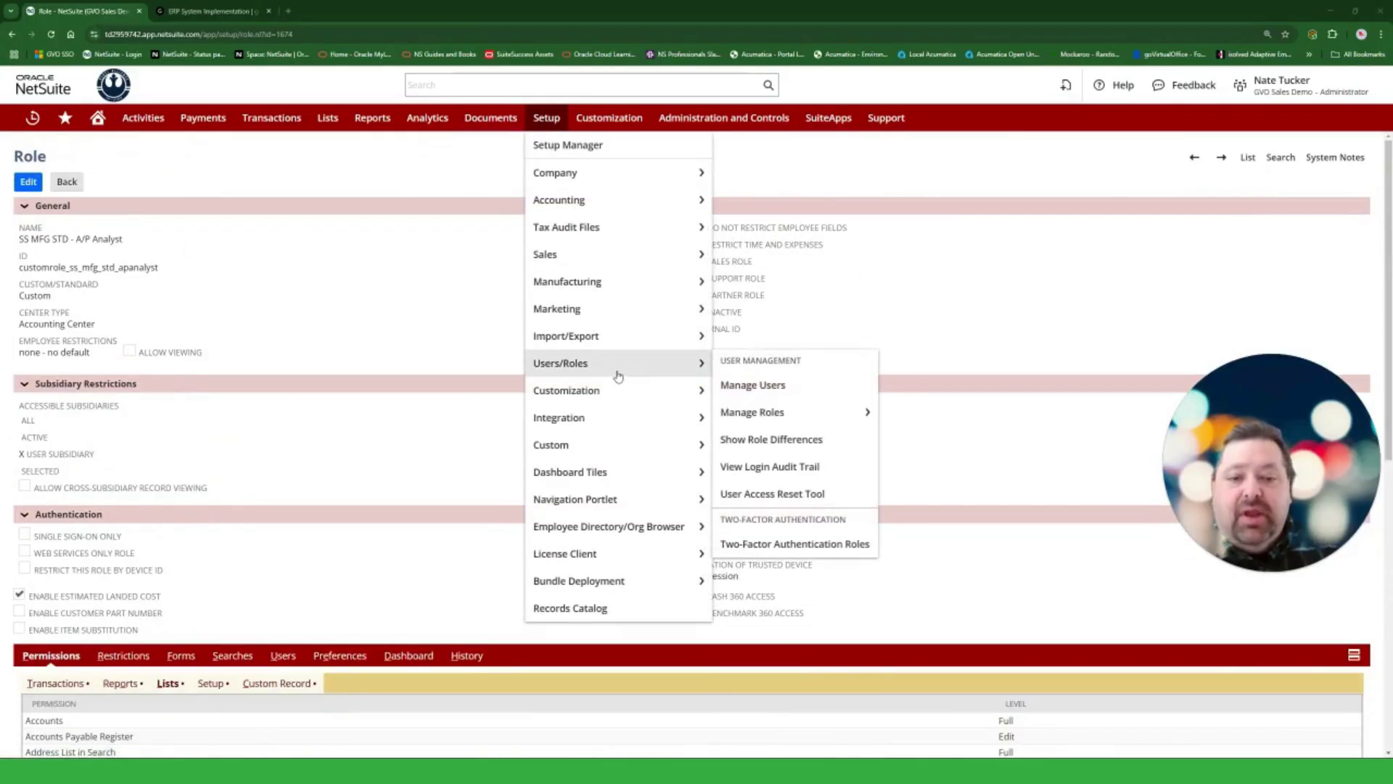
left_click(794, 438)
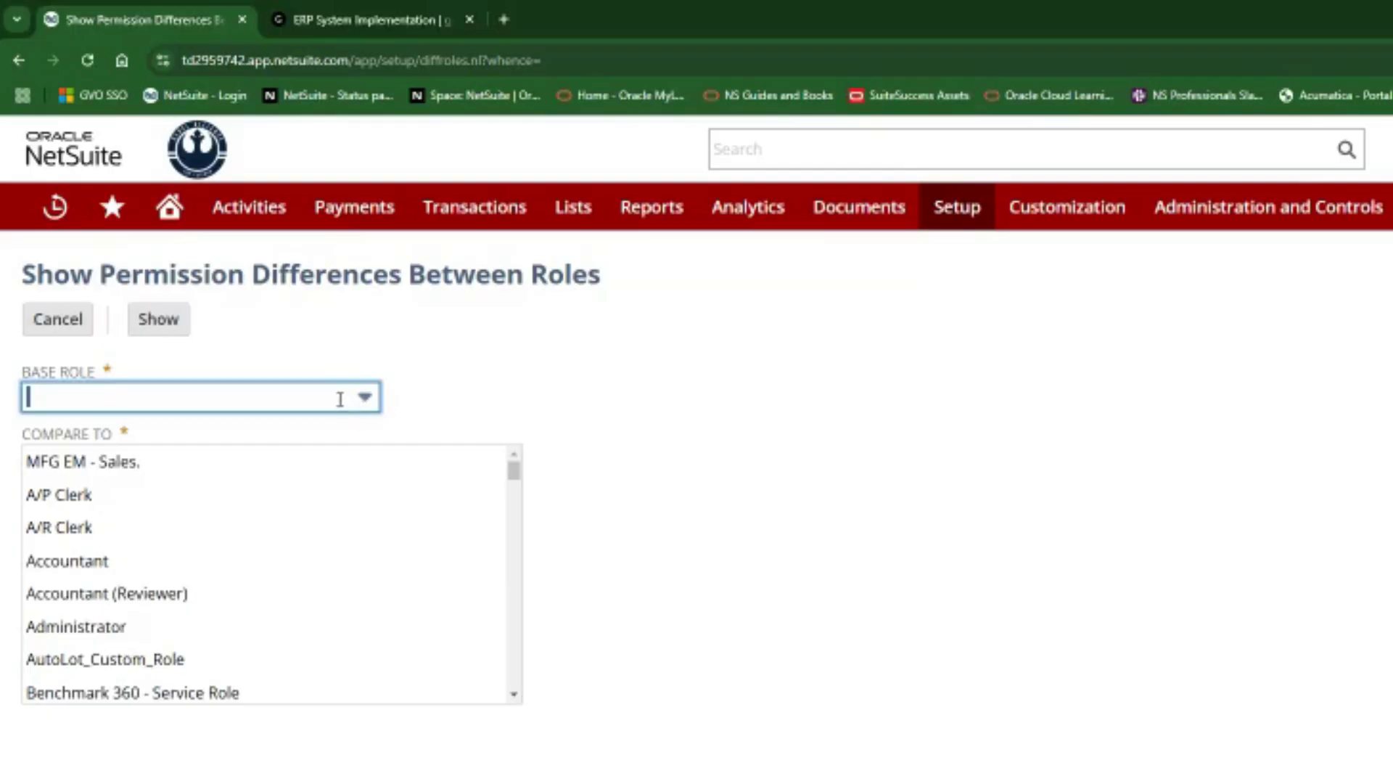
left_click(196, 228)
scroll(183, 300, "down", 3)
scroll(317, 528, "down", 15)
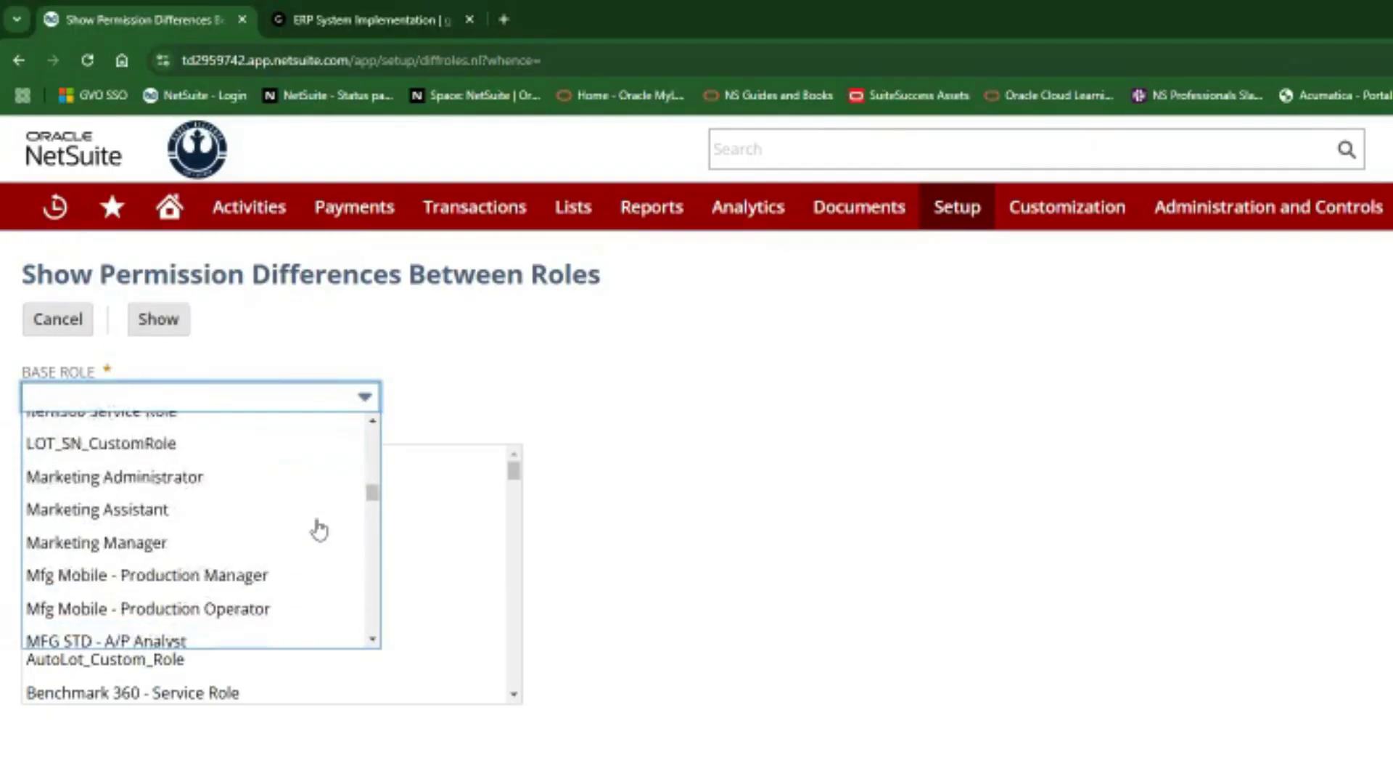
scroll(319, 530, "down", 10)
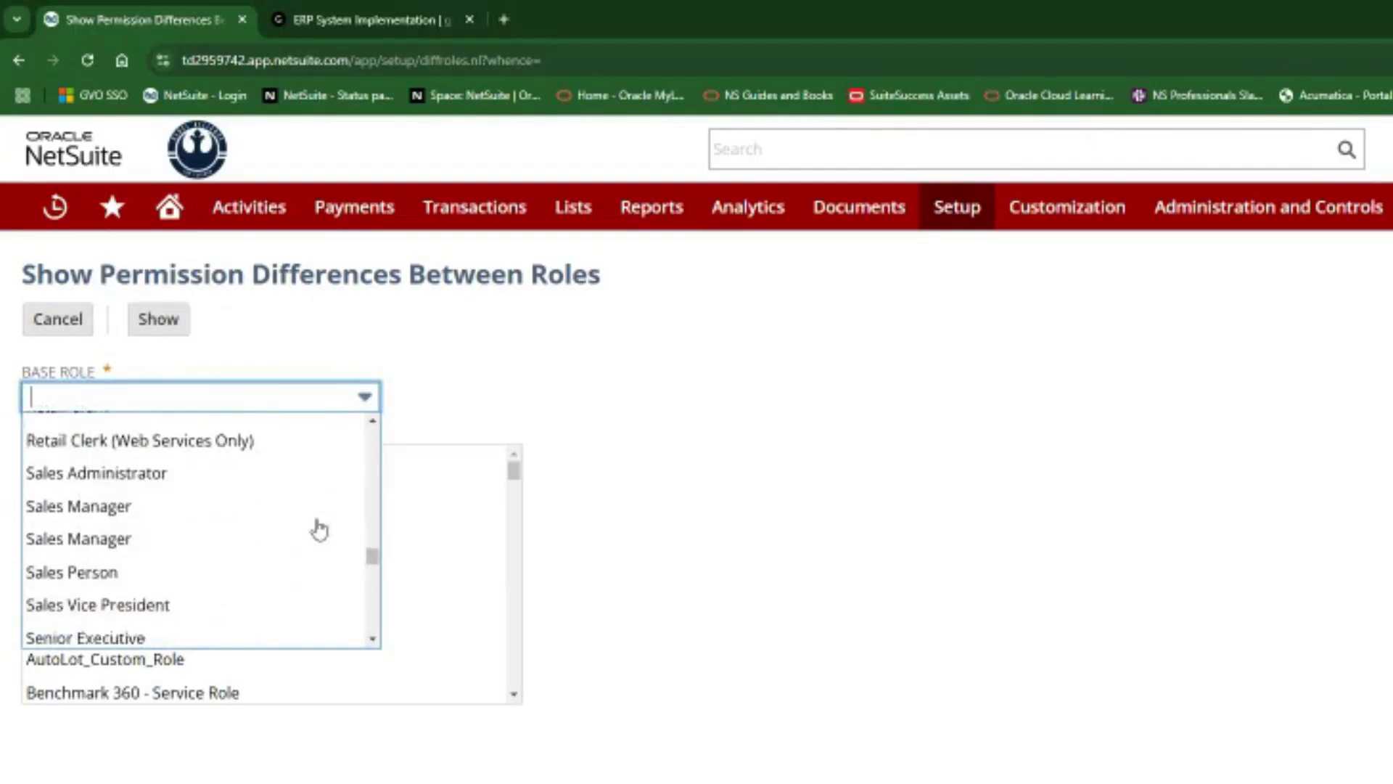
left_click(194, 510)
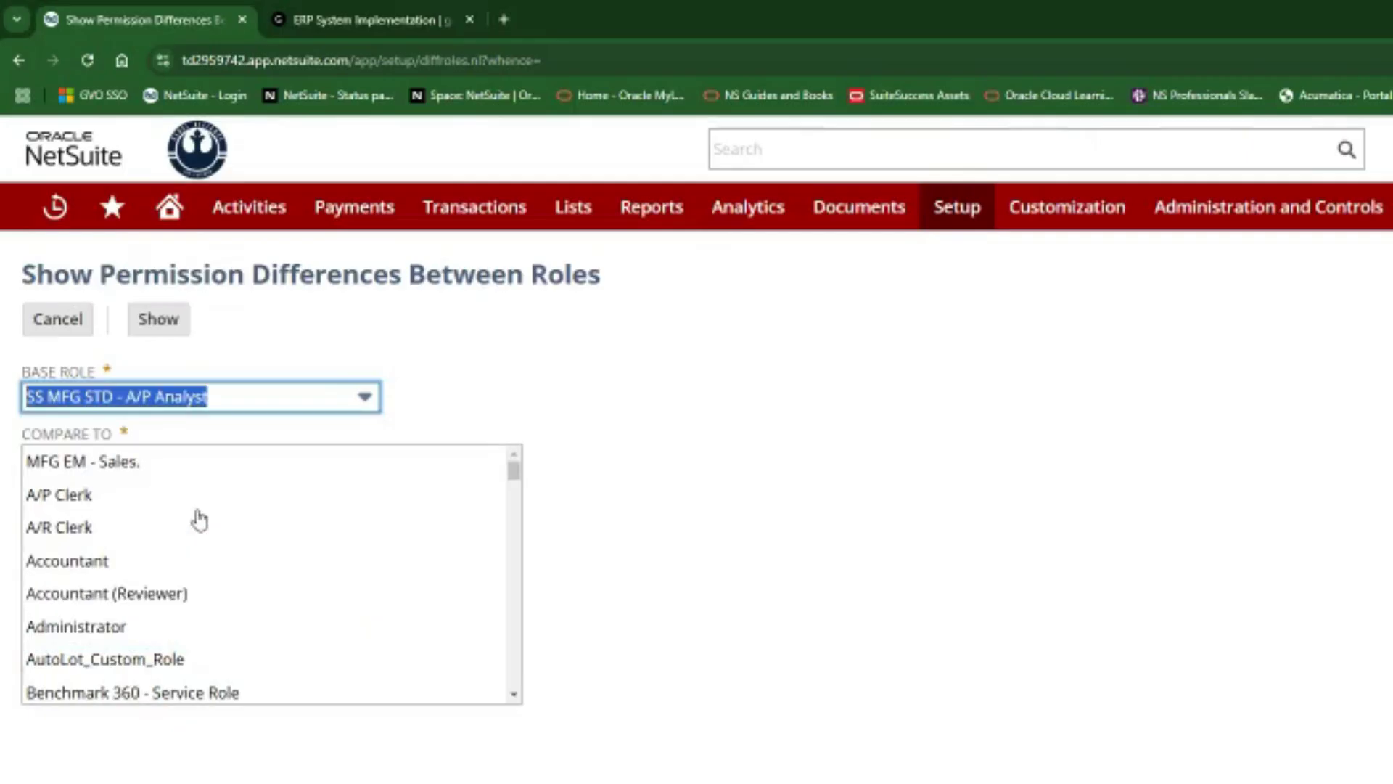
Choose SS MFG STD - A/R Analyst as the comparison role and show only the permission differences
left_click_drag(513, 487, 520, 643)
scroll(261, 573, "up", 1)
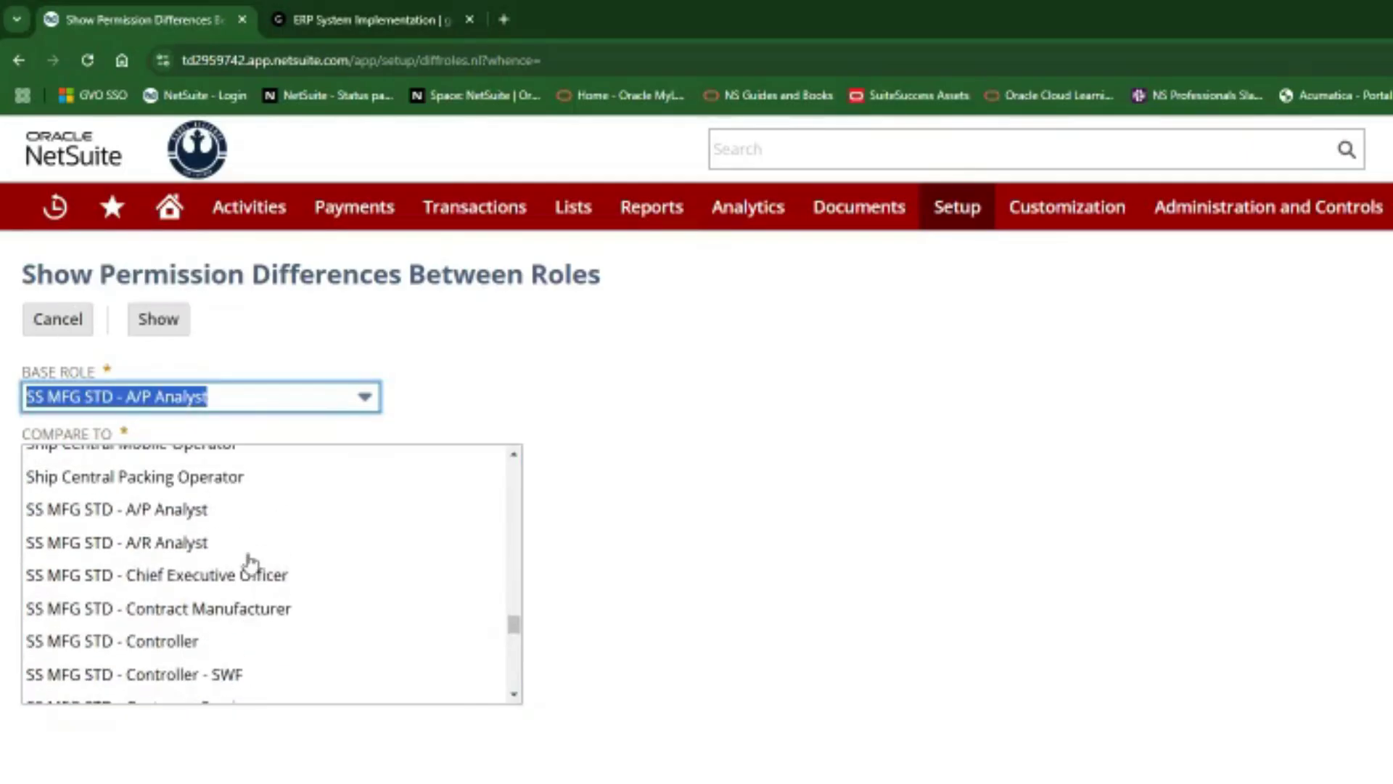
left_click(181, 548)
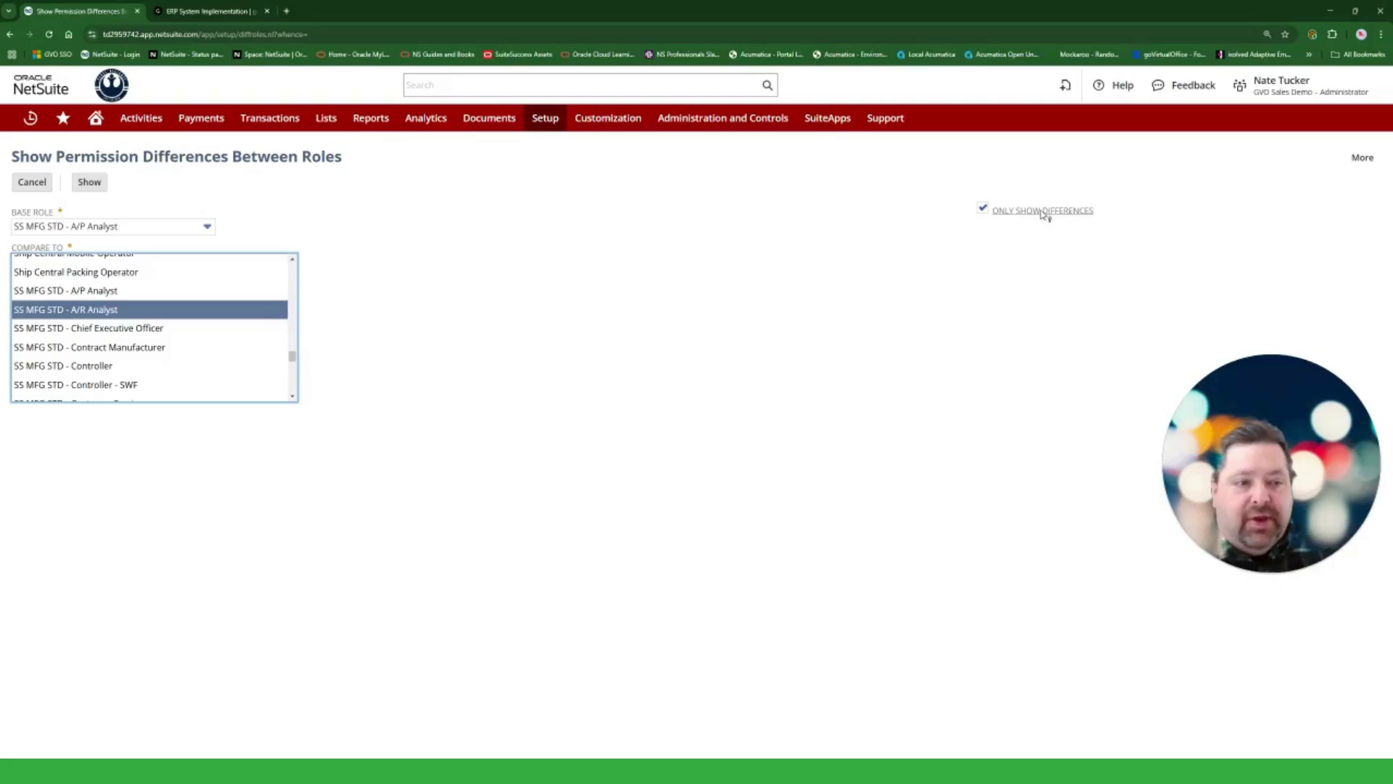
left_click(982, 210)
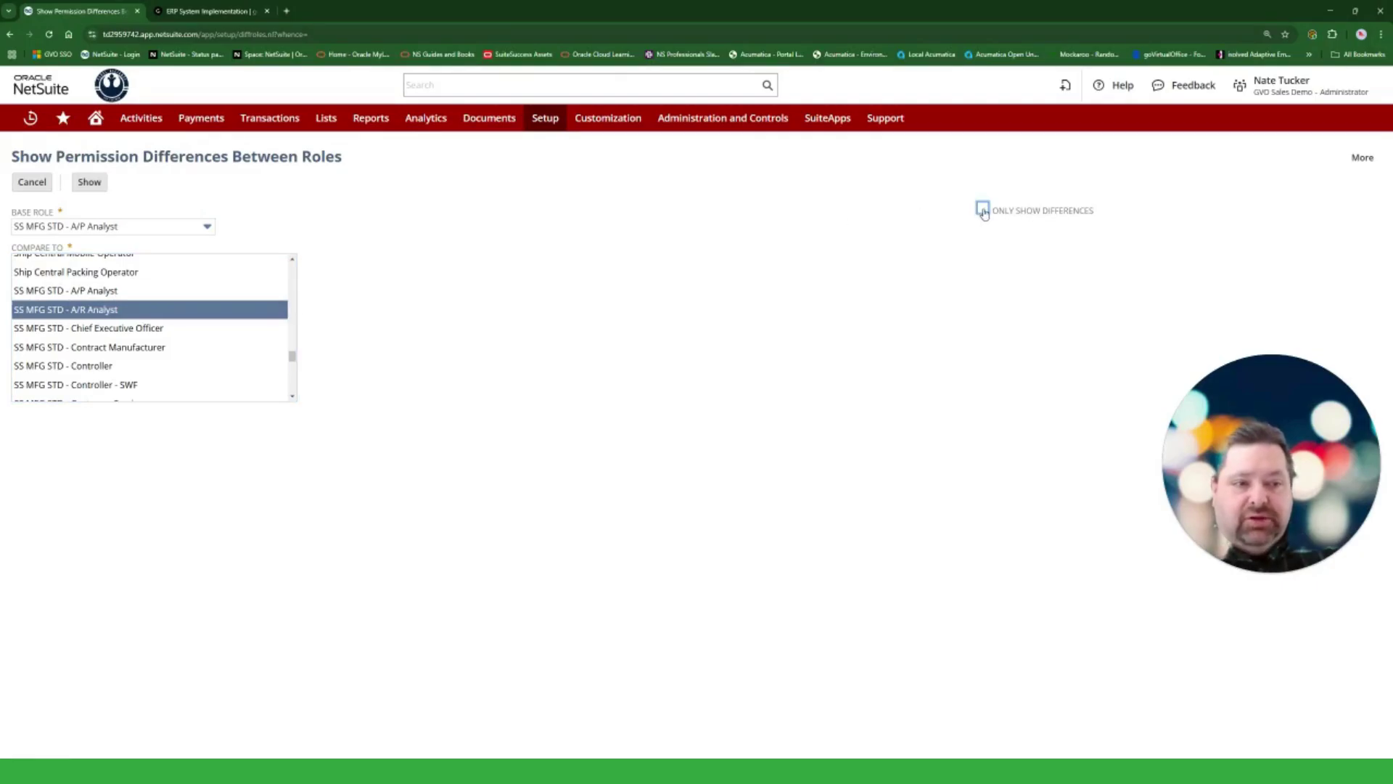
left_click(982, 210)
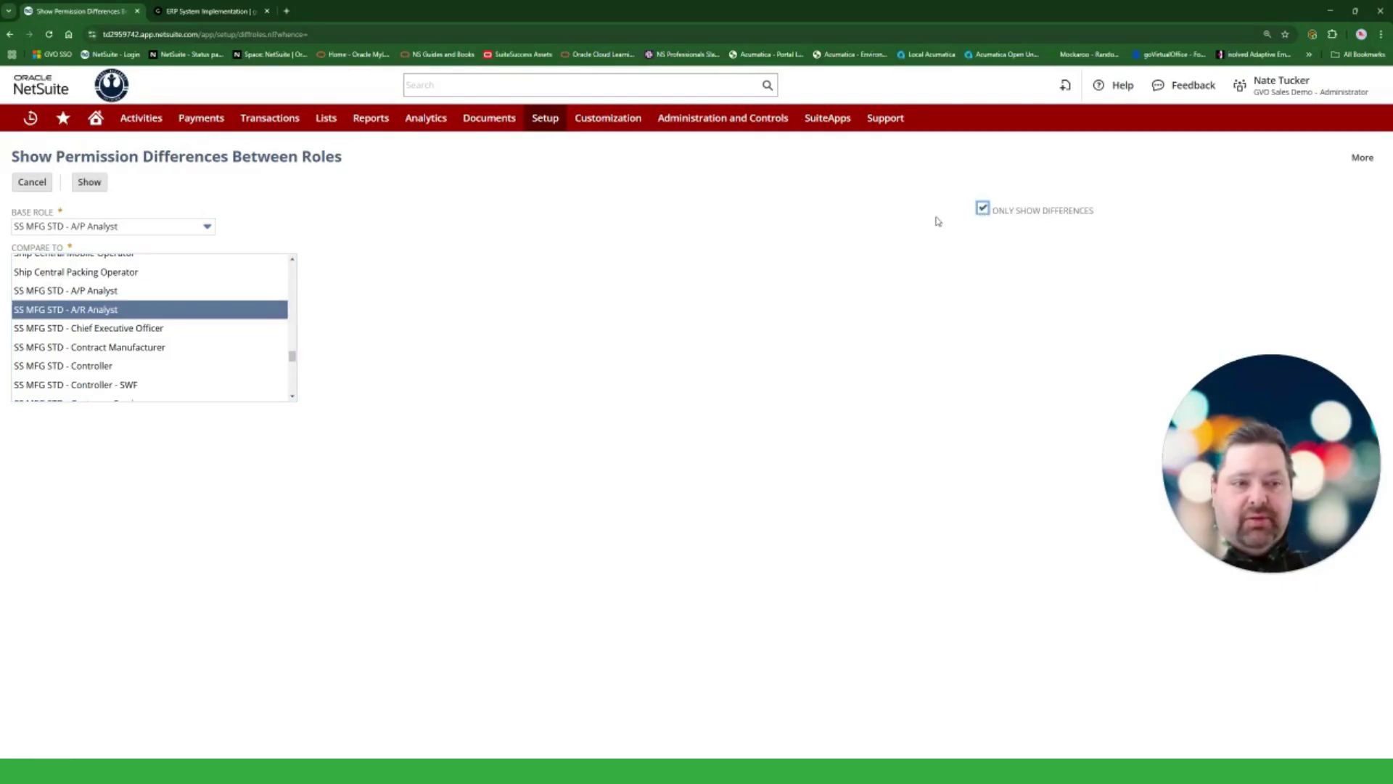
left_click(89, 185)
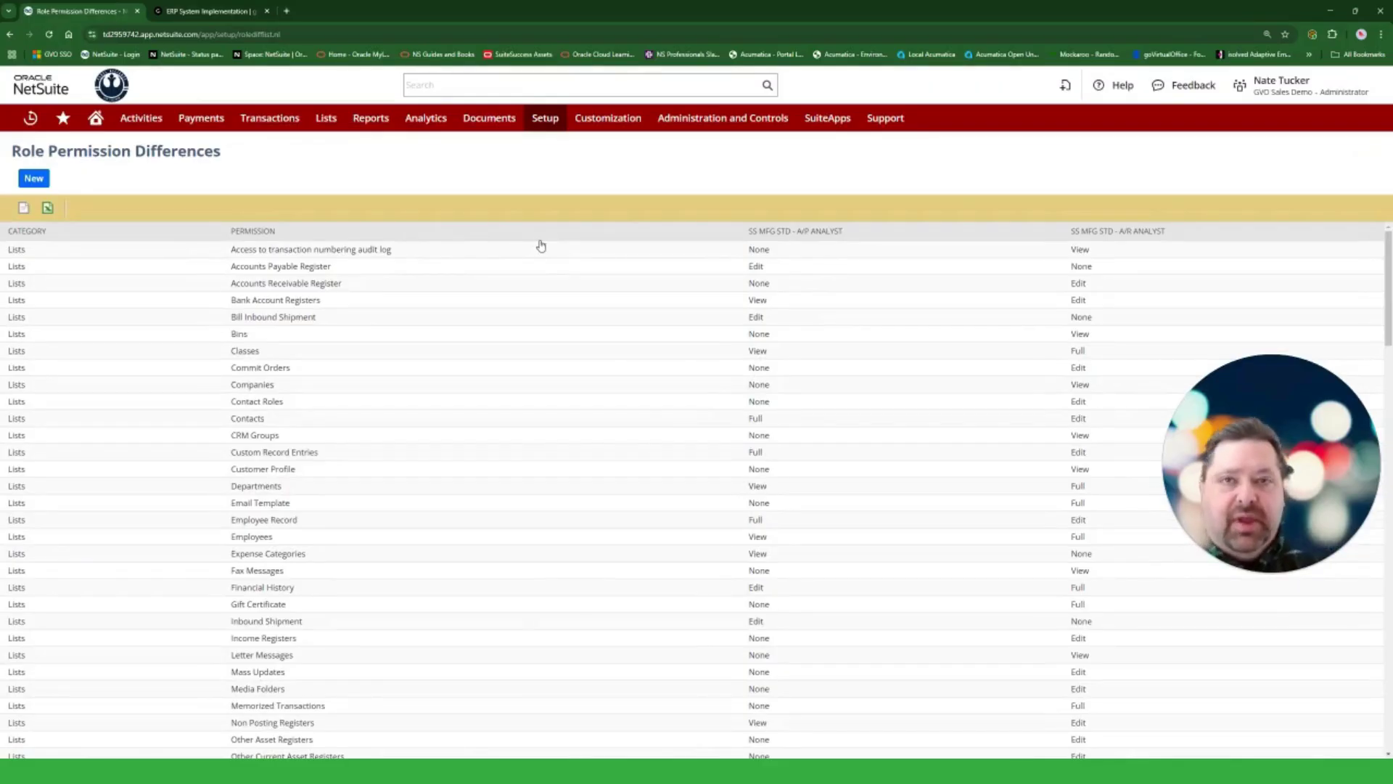
Compare both roles' access levels for Accounts Payable Register and Accounts Receivable Register
double_click(756, 266)
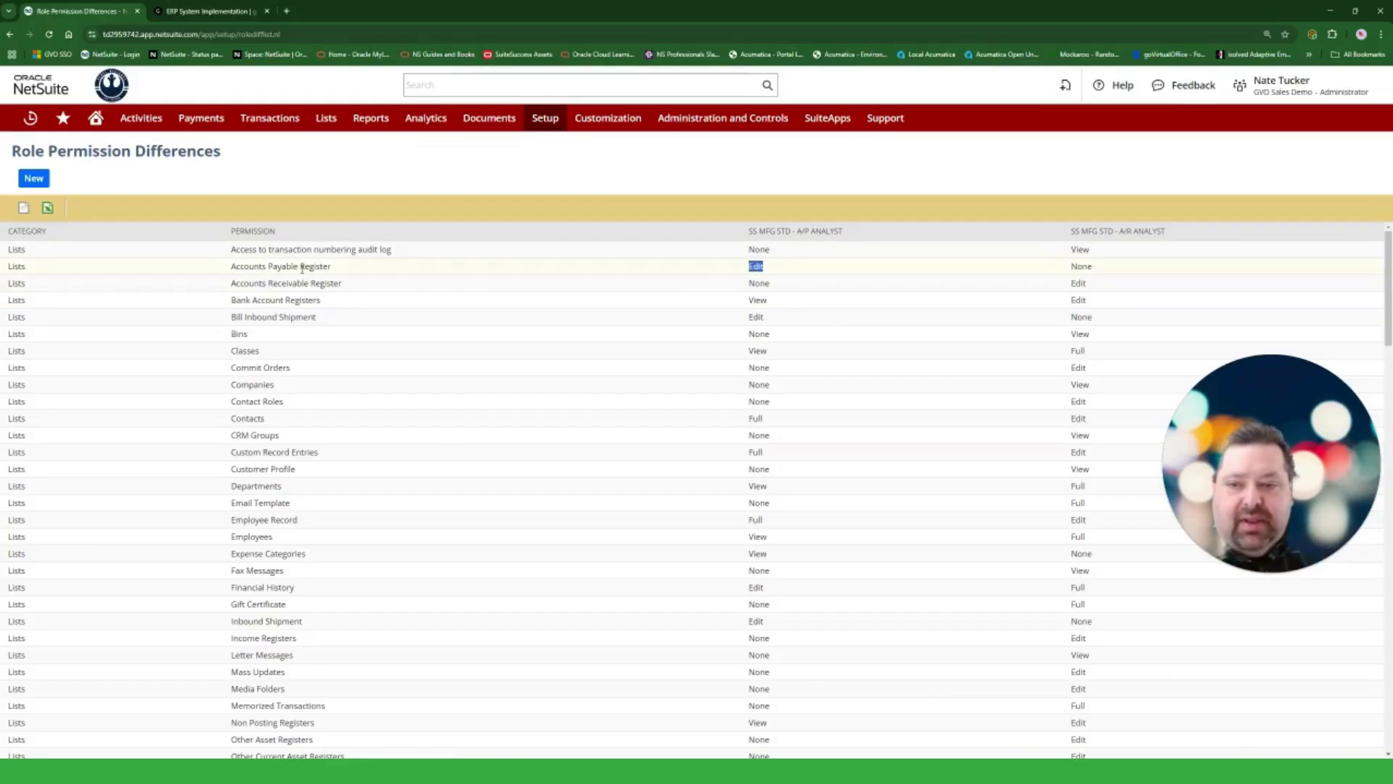
double_click(1082, 266)
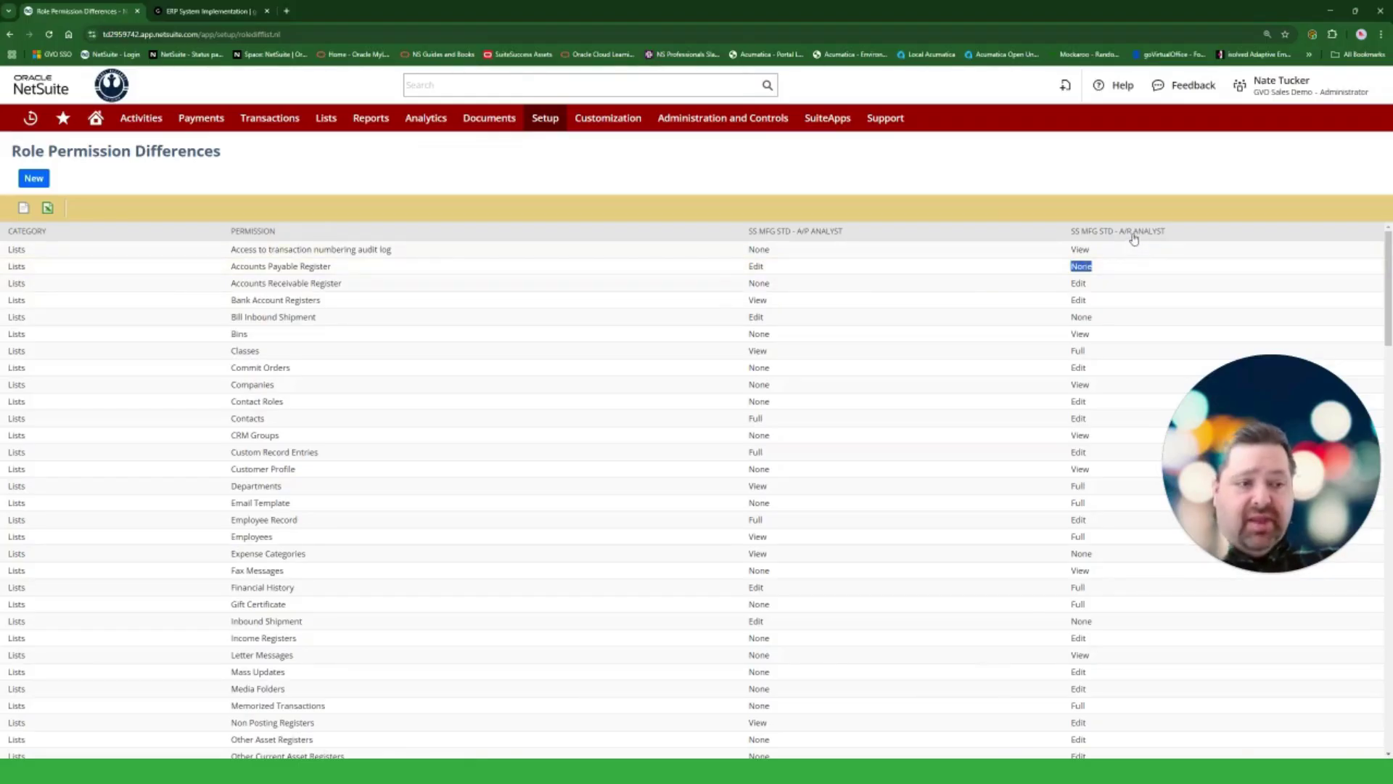
double_click(1079, 282)
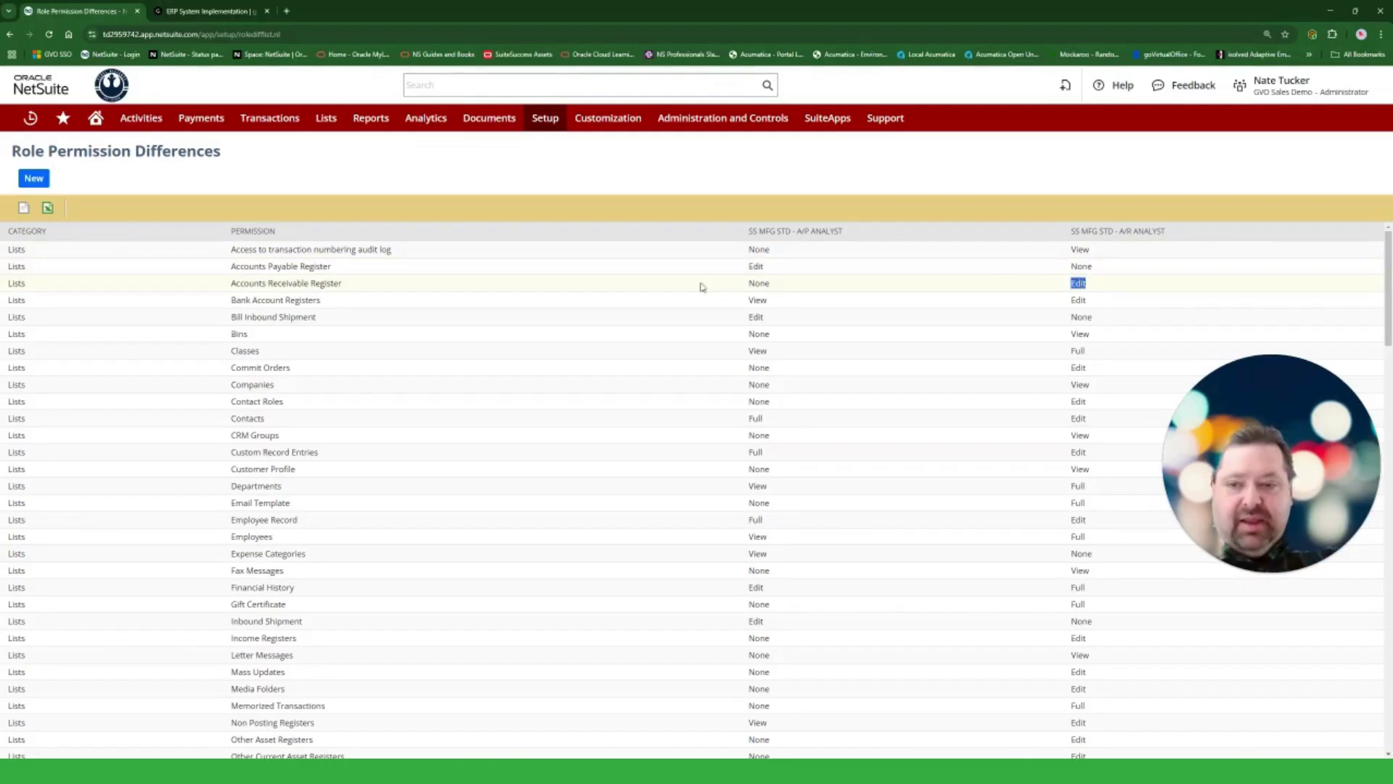
left_click(768, 283)
double_click(762, 284)
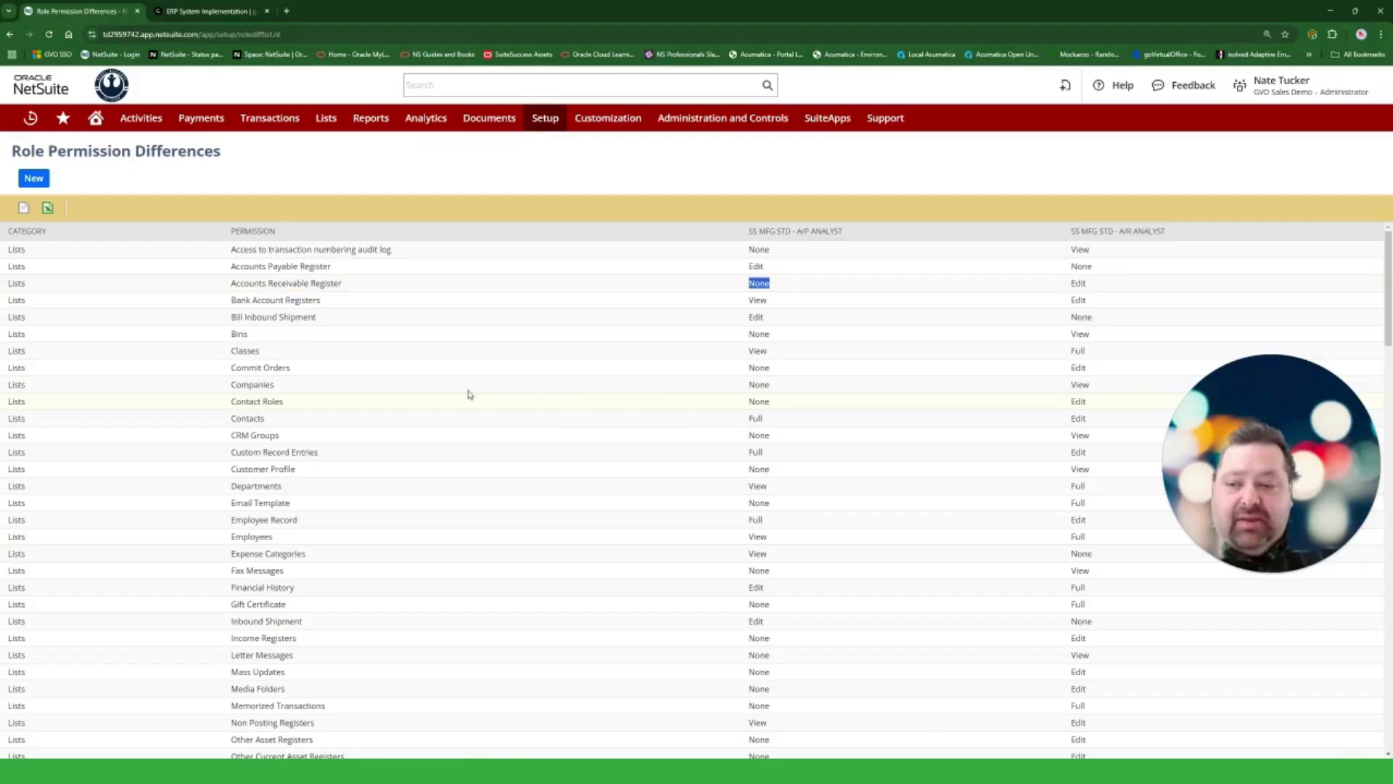
Look through the remaining permission differences in the Reports and Transactions categories
scroll(297, 373, "down", 4)
scroll(297, 374, "down", 12)
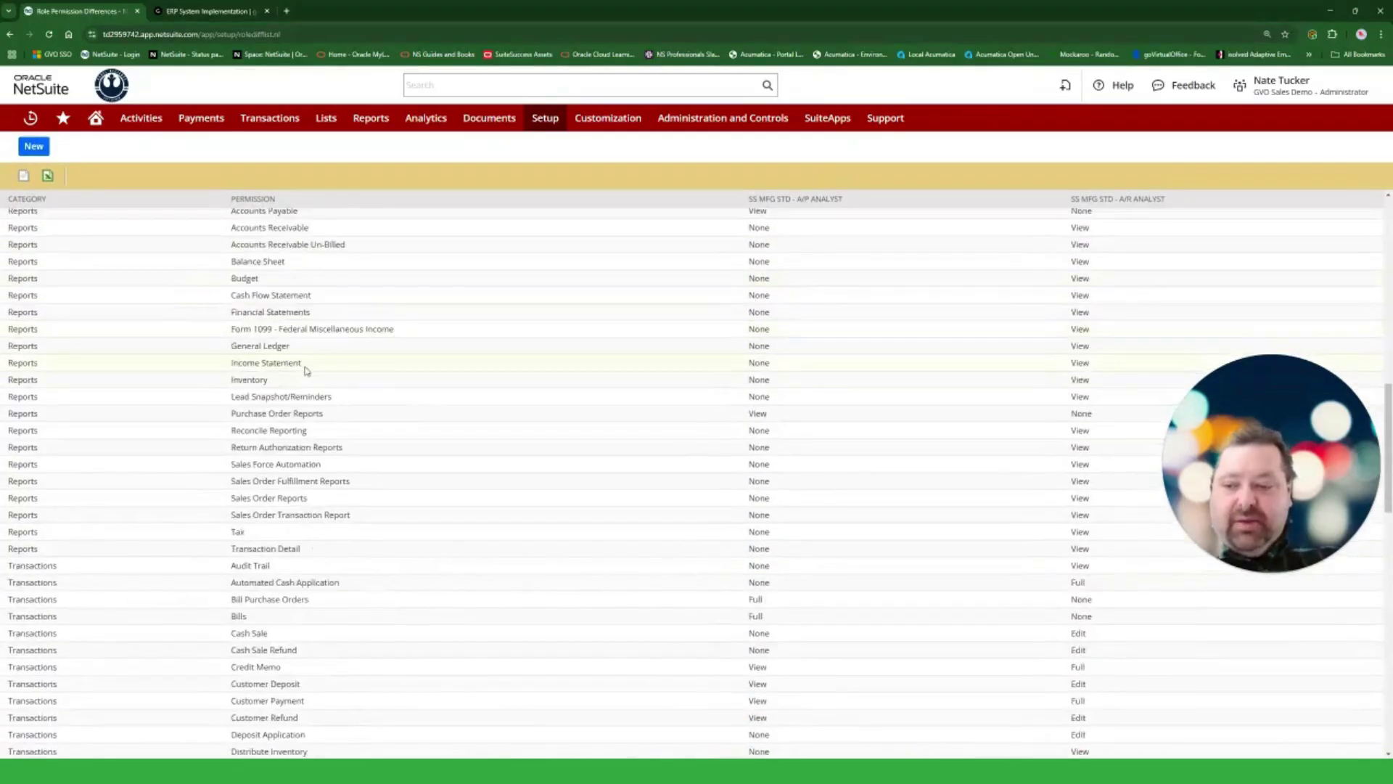
scroll(310, 371, "up", 1)
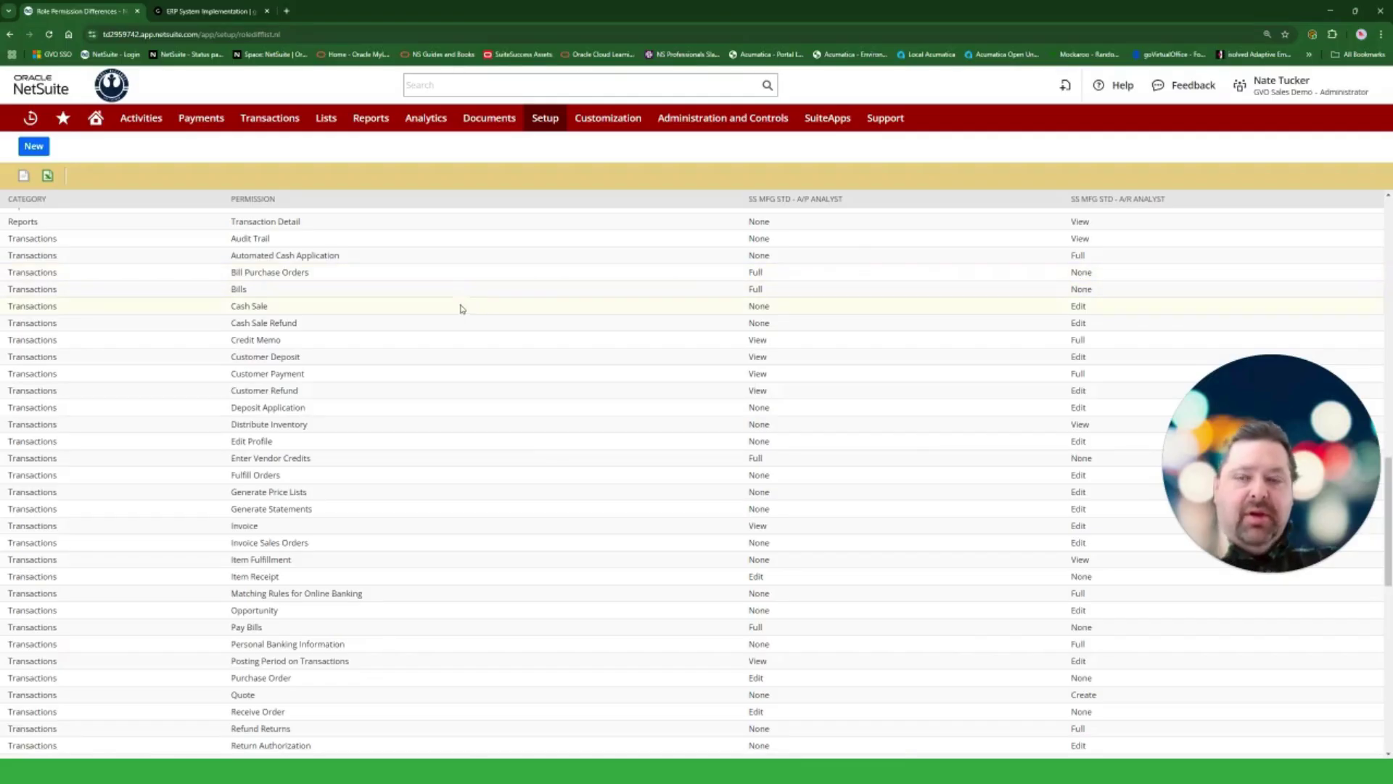
scroll(465, 312, "up", 15)
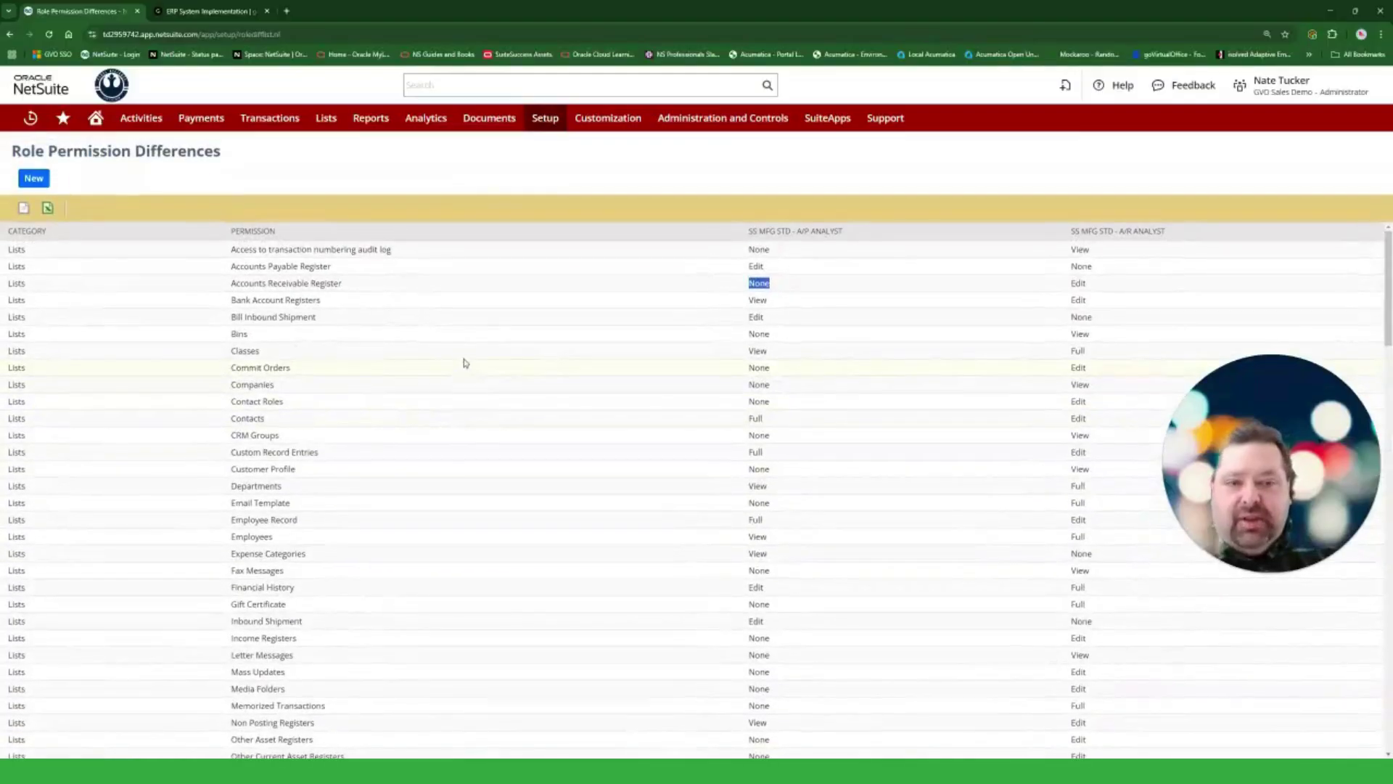
left_click(434, 169)
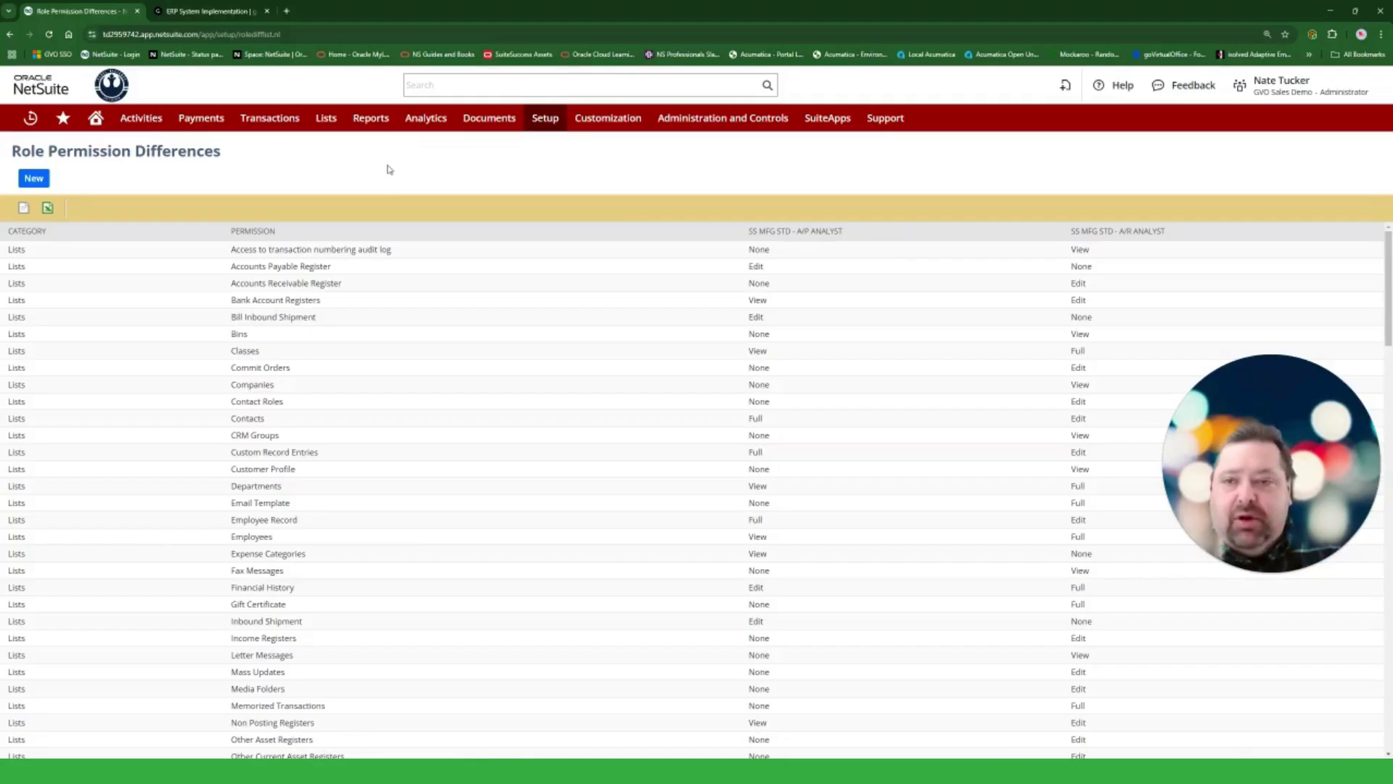
Open the list of employee records
mouse_move(326, 118)
mouse_move(343, 230)
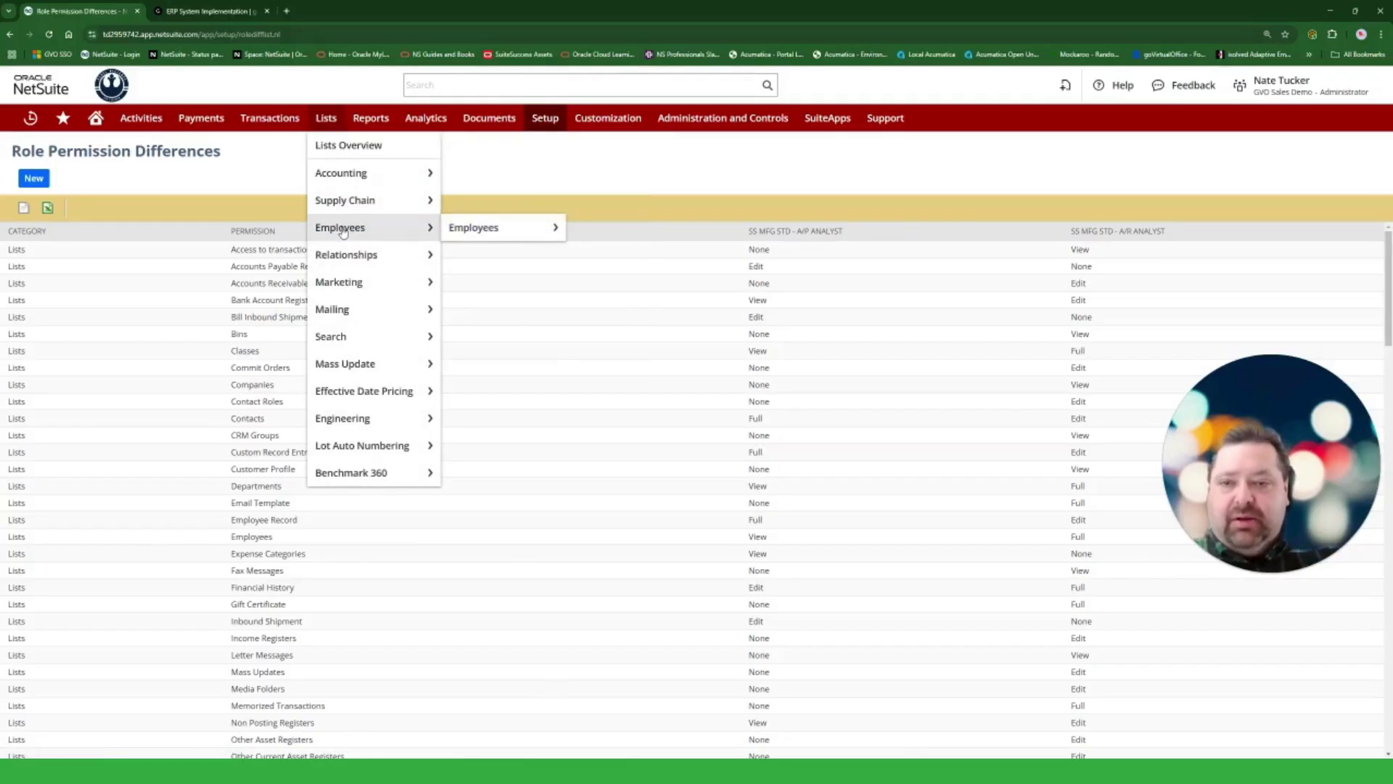
left_click(516, 235)
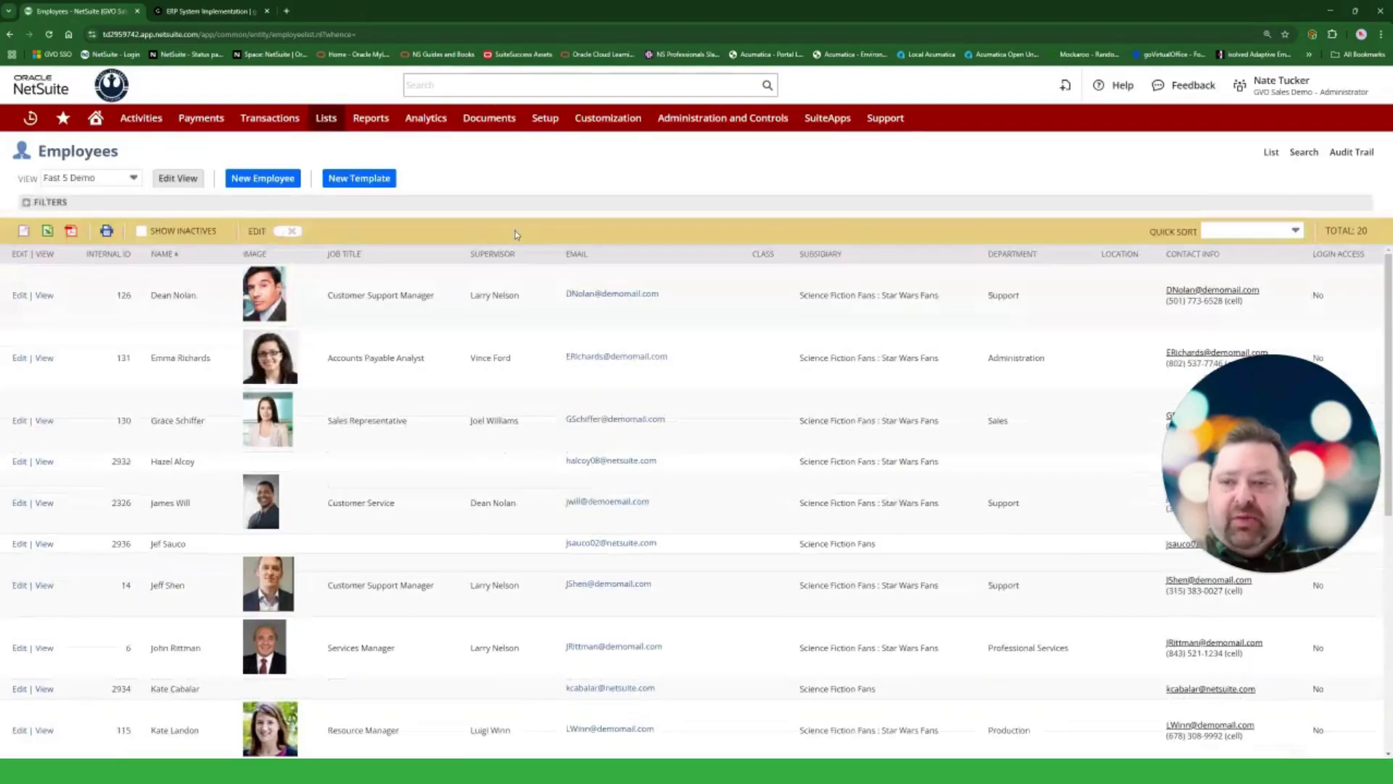
Start a new employee record and enter the employee's first and last name
left_click(257, 180)
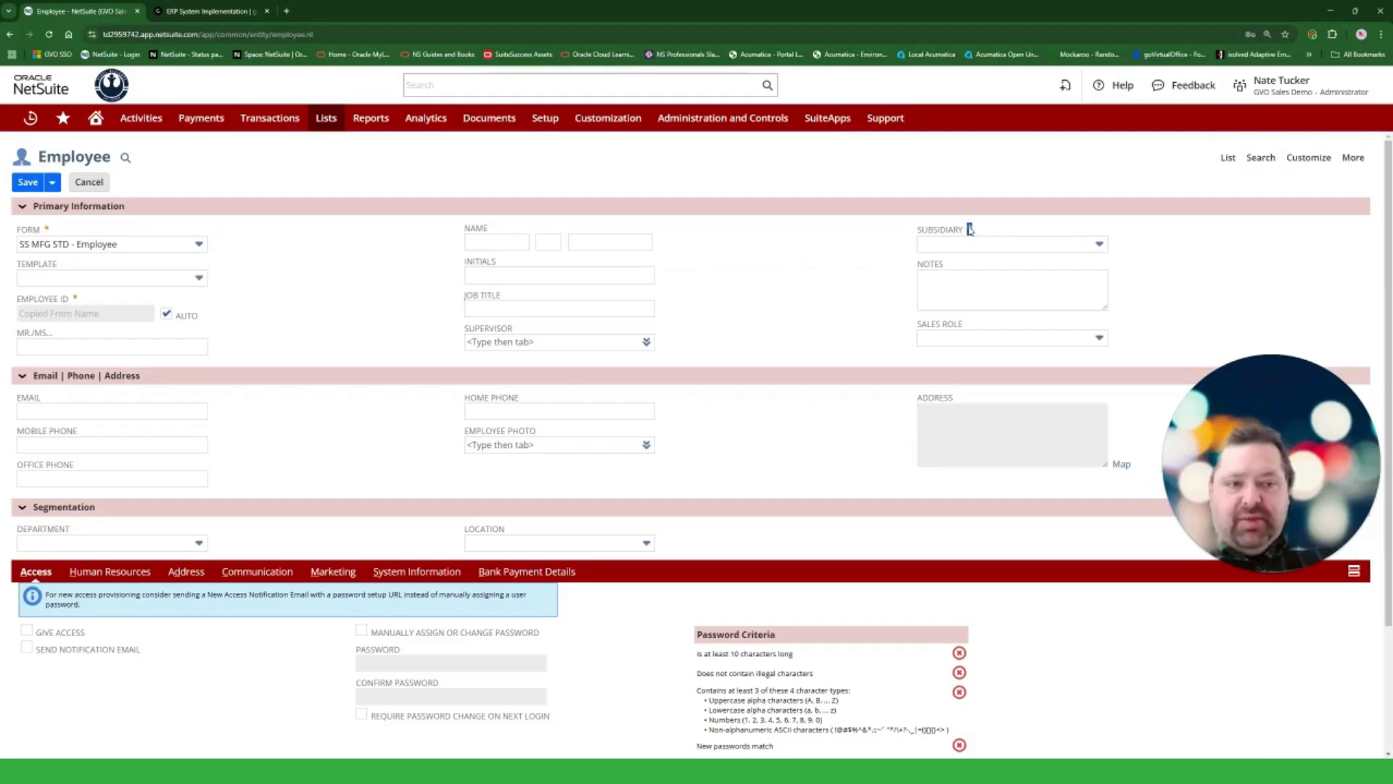
left_click(496, 241)
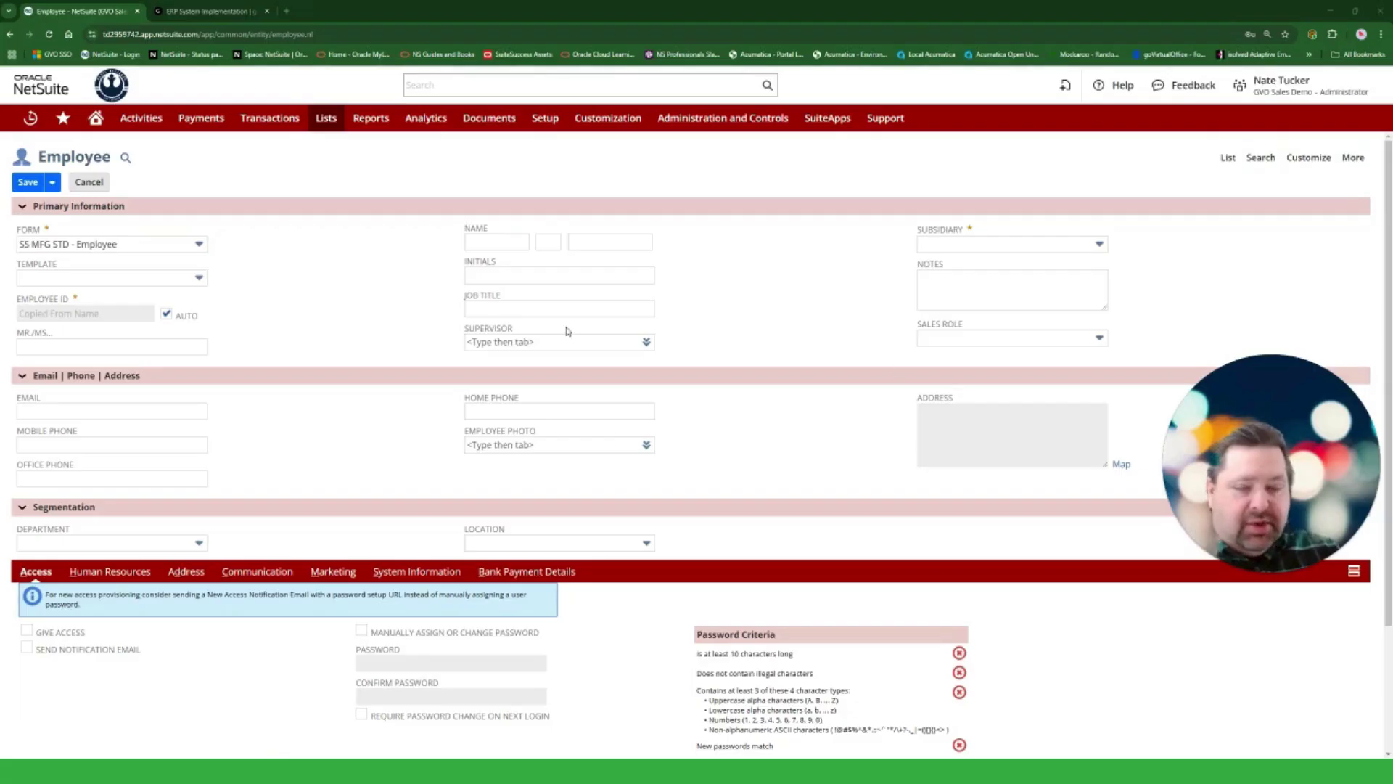
type("Ben")
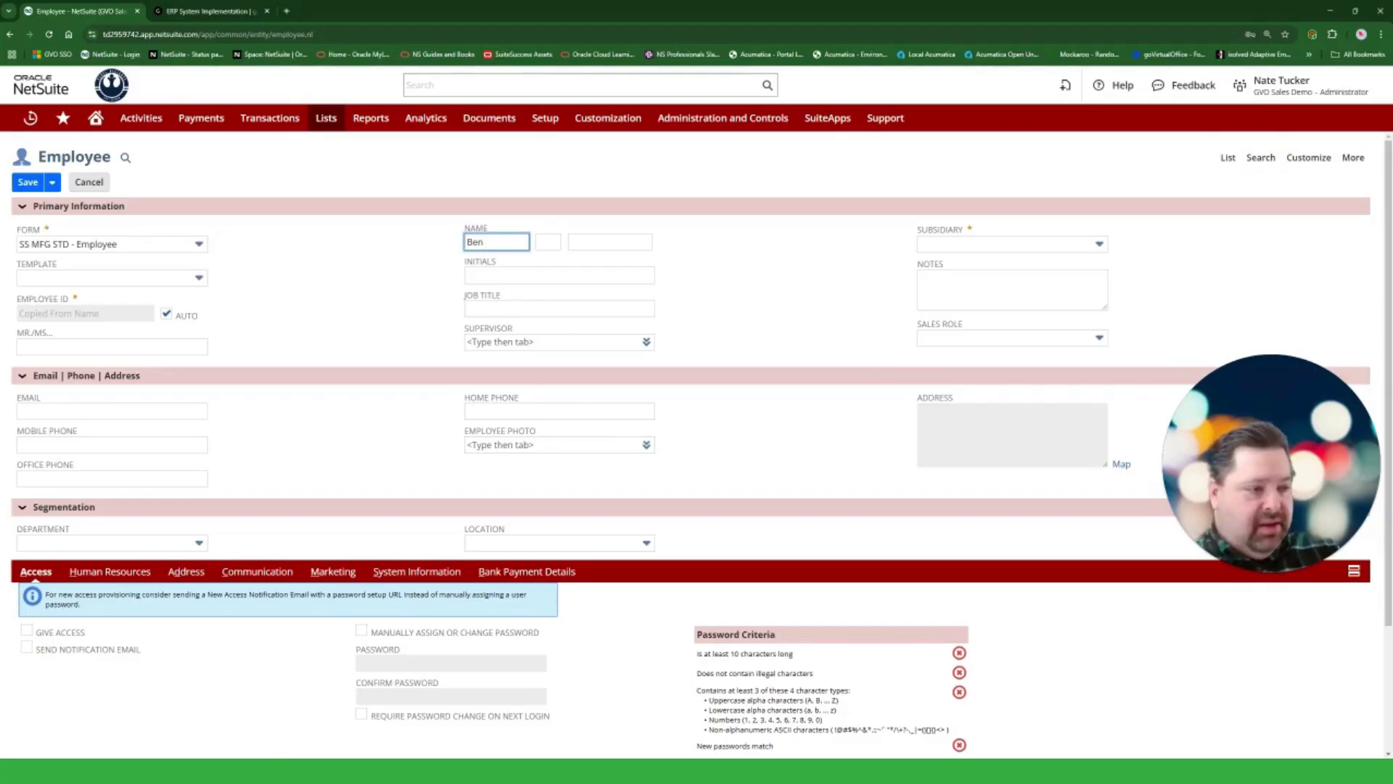
left_click(627, 243)
type("Kenobi")
Assign the new employee to the Star Wars Fans subsidiary
left_click(937, 244)
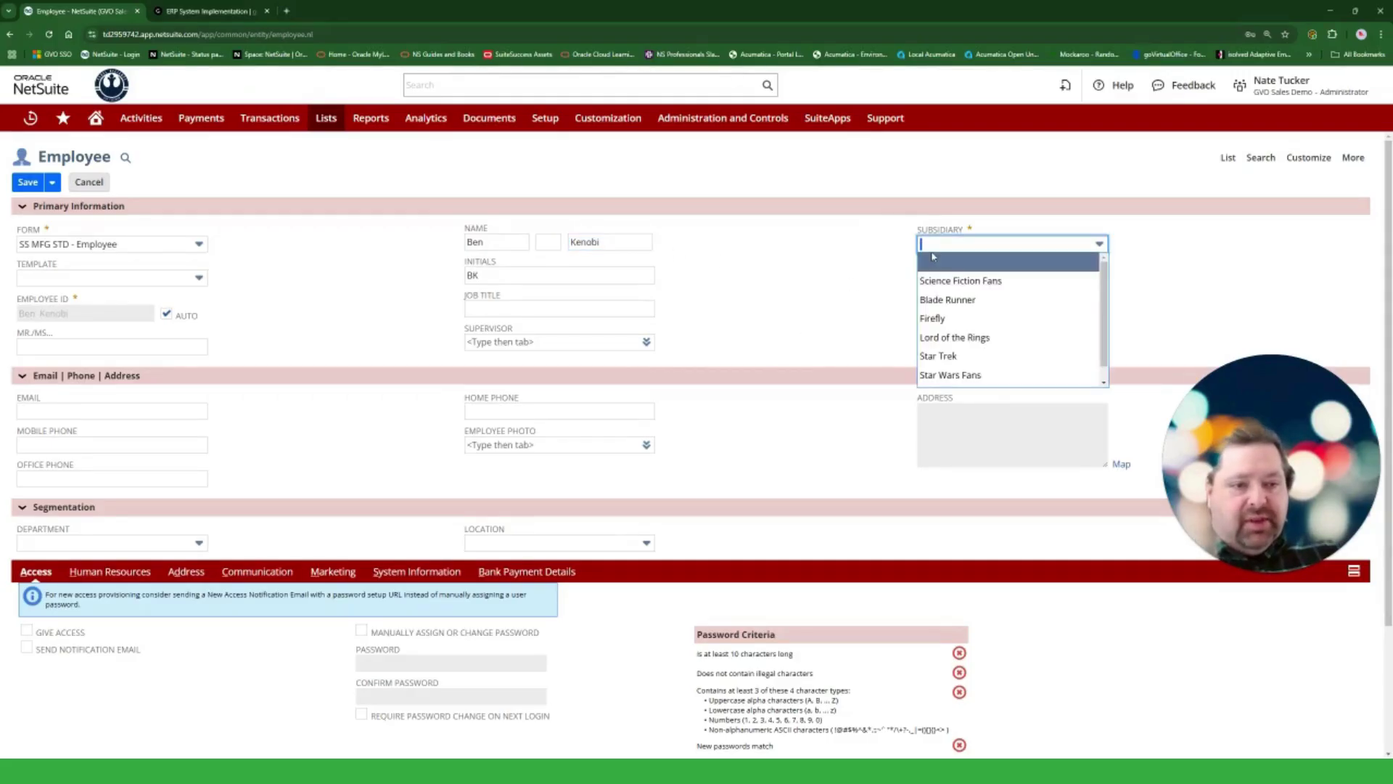
left_click(969, 375)
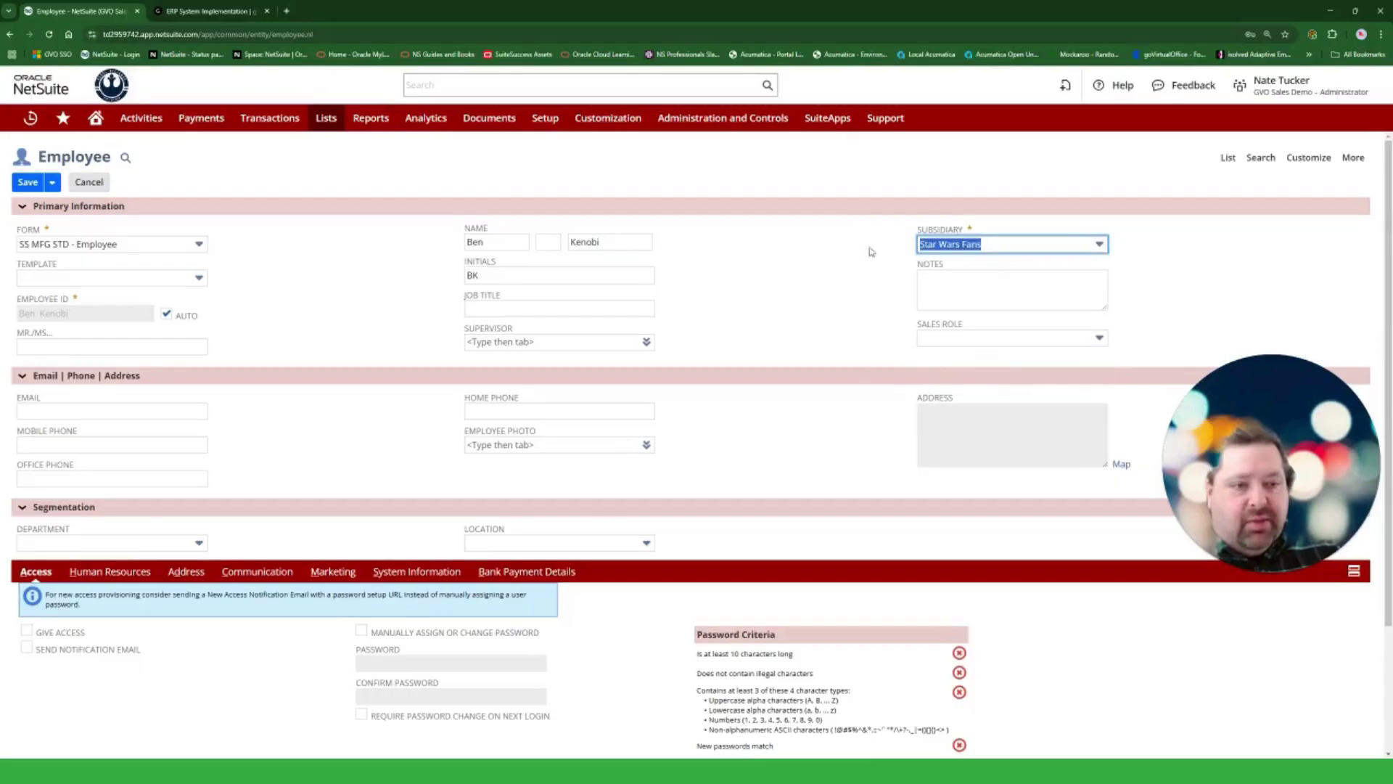
left_click(1014, 243)
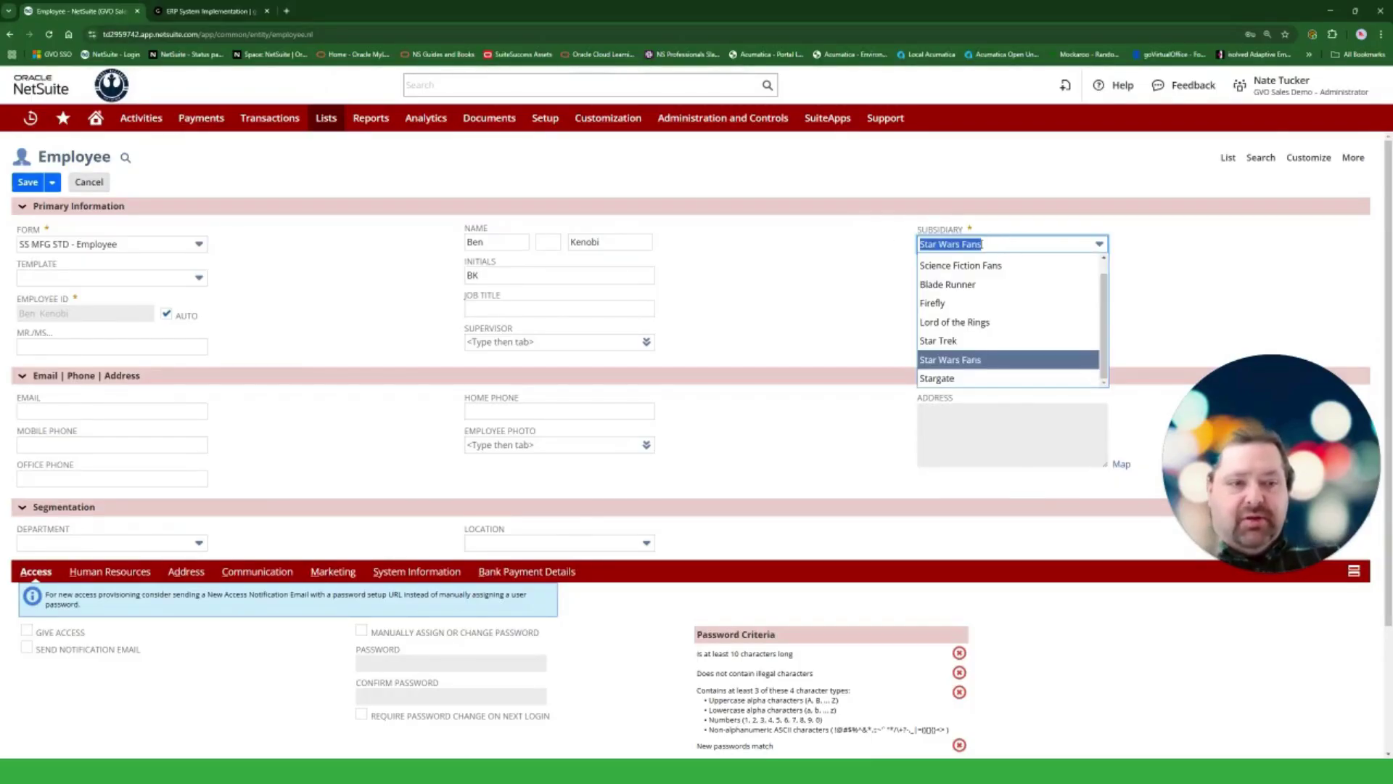
left_click(808, 293)
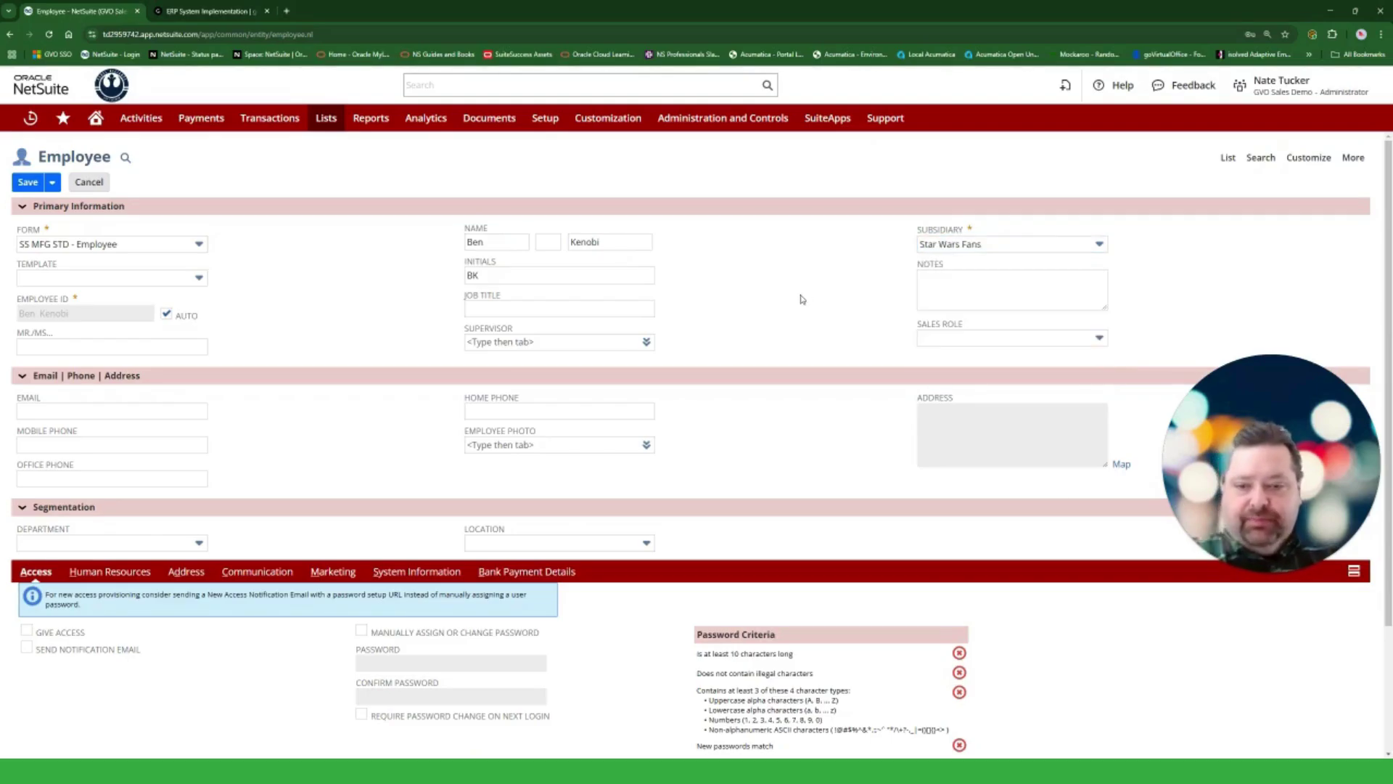
Look up the supervisor by first name and assign that person to the new employee
scroll(804, 302, "down", 2)
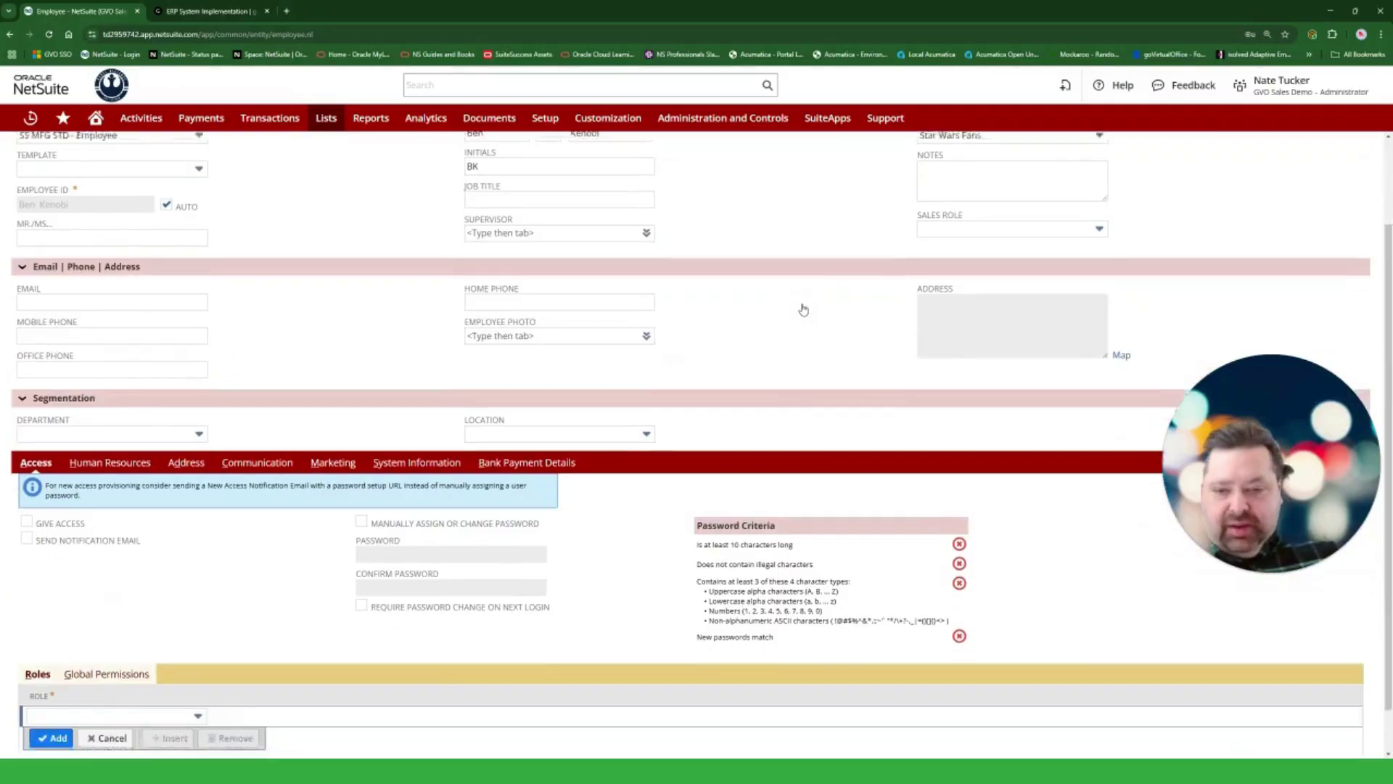
left_click(991, 229)
left_click(783, 219)
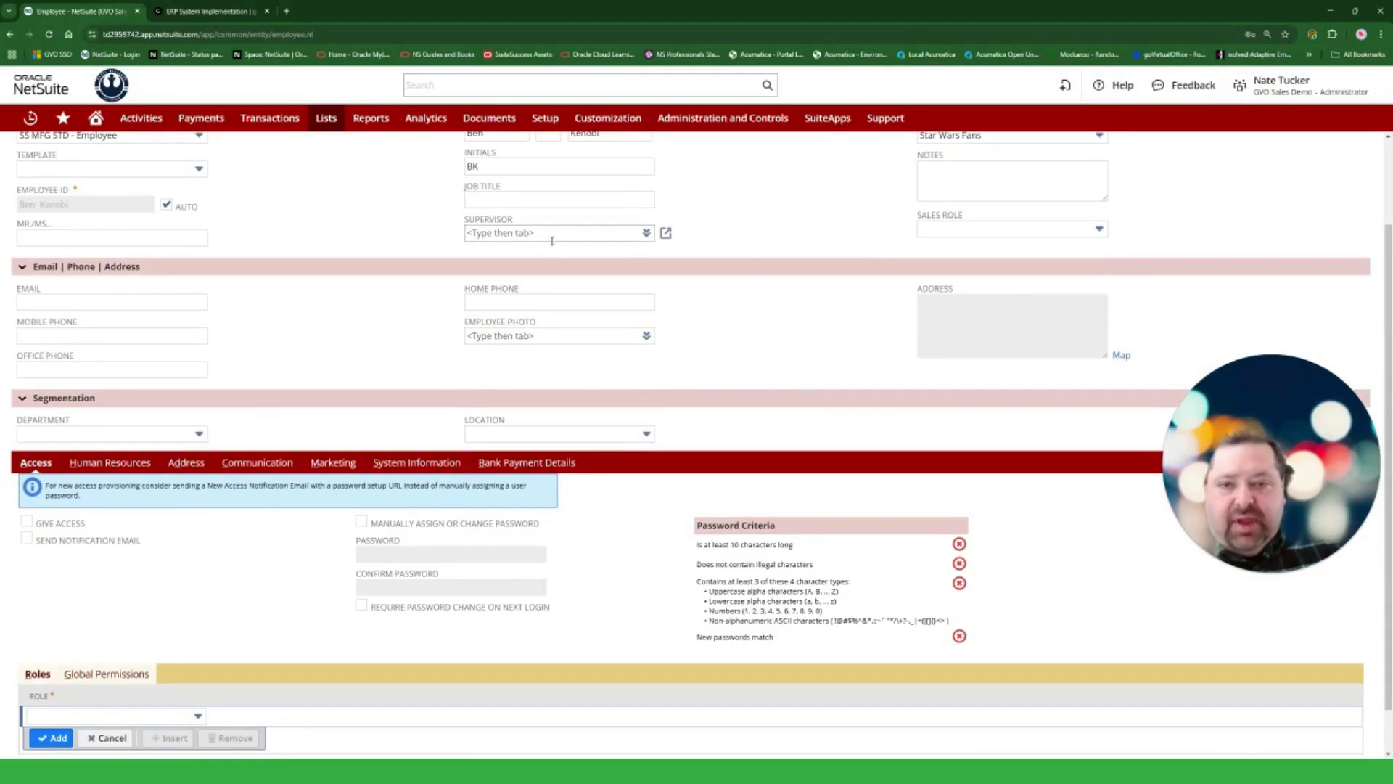
left_click(527, 235)
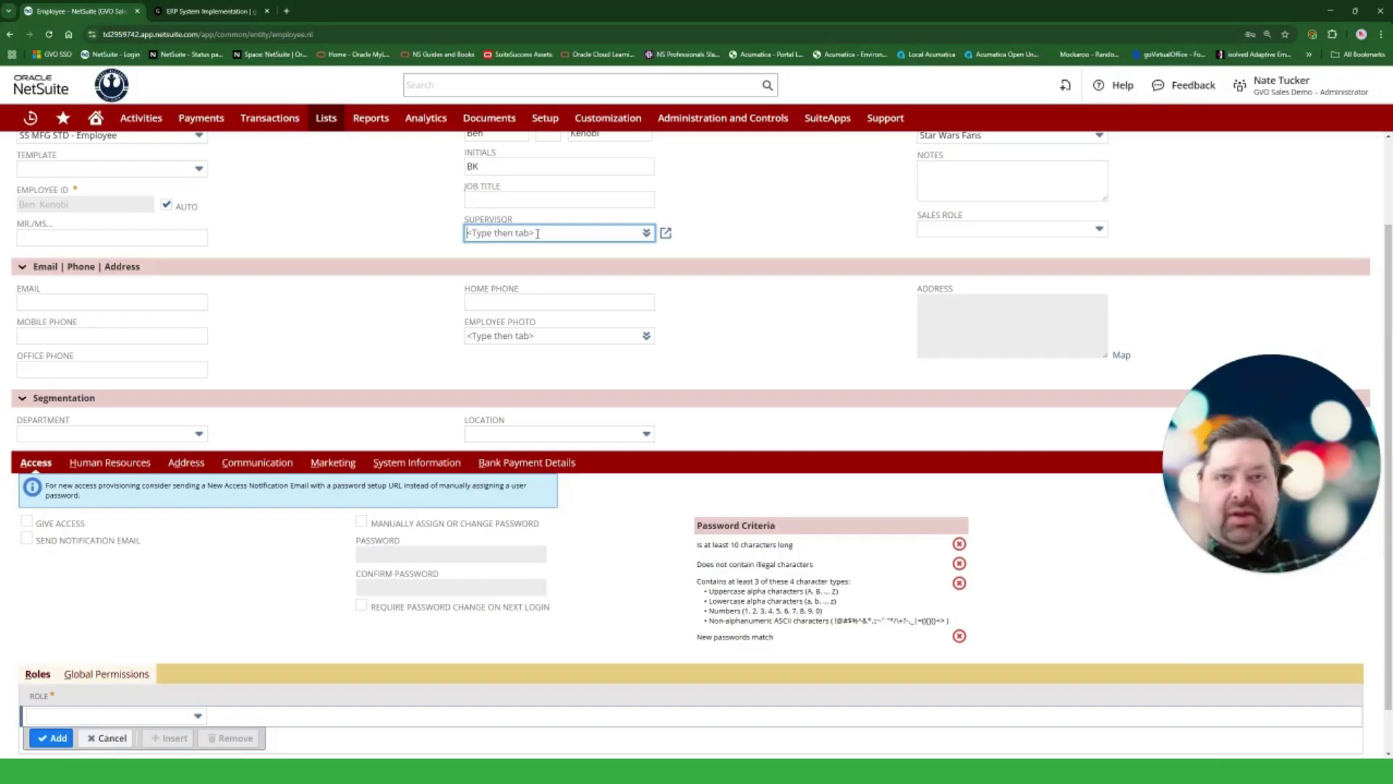
type("mace")
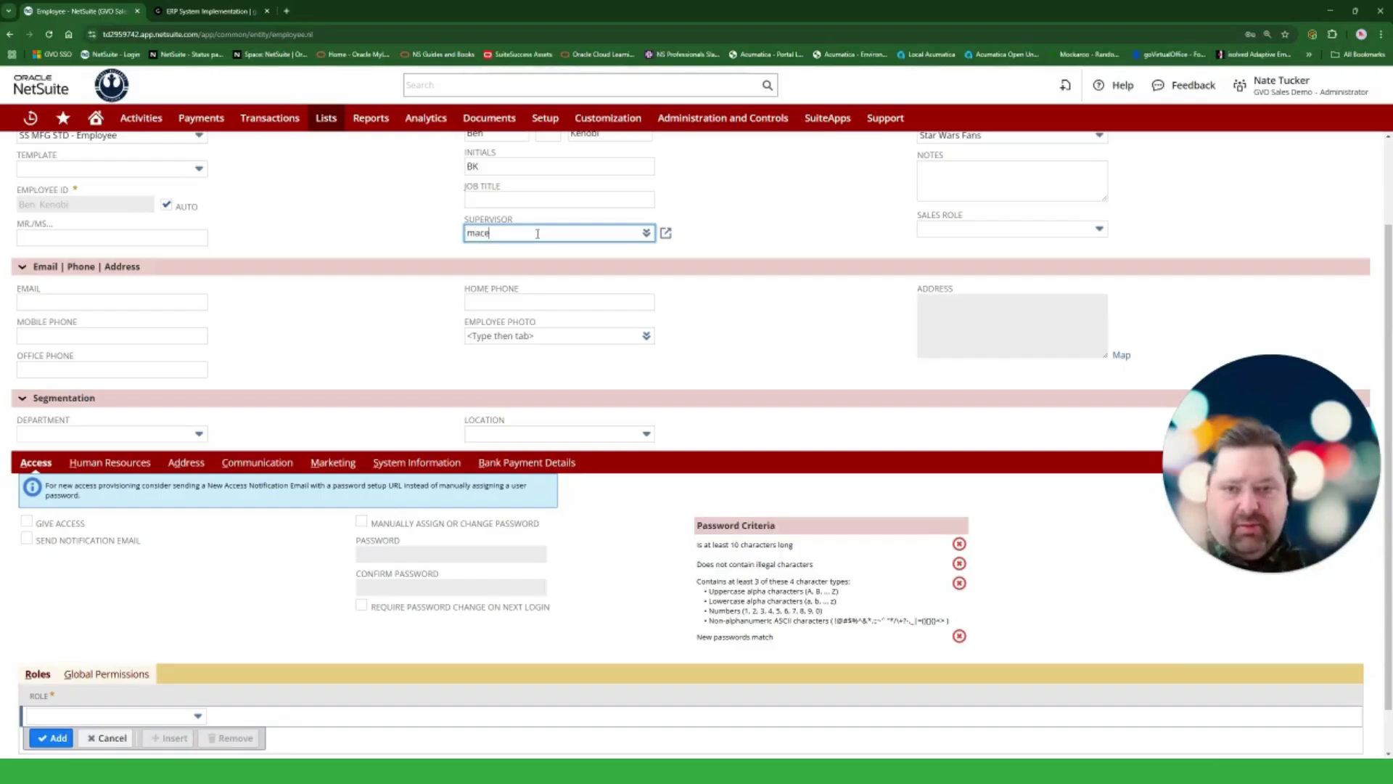
left_click(538, 248)
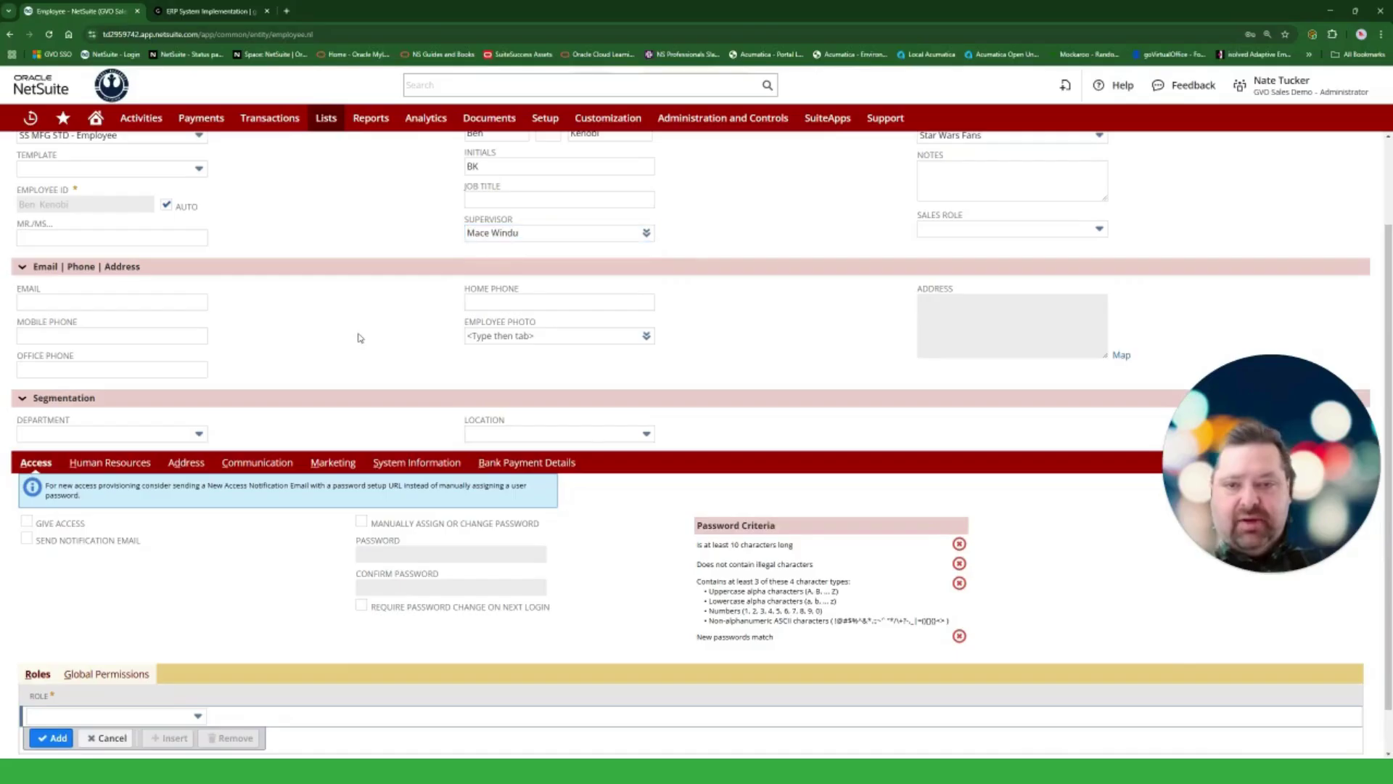
Paste the employee's e-mail address into the contact information
scroll(360, 376, "down", 1)
left_click(161, 254)
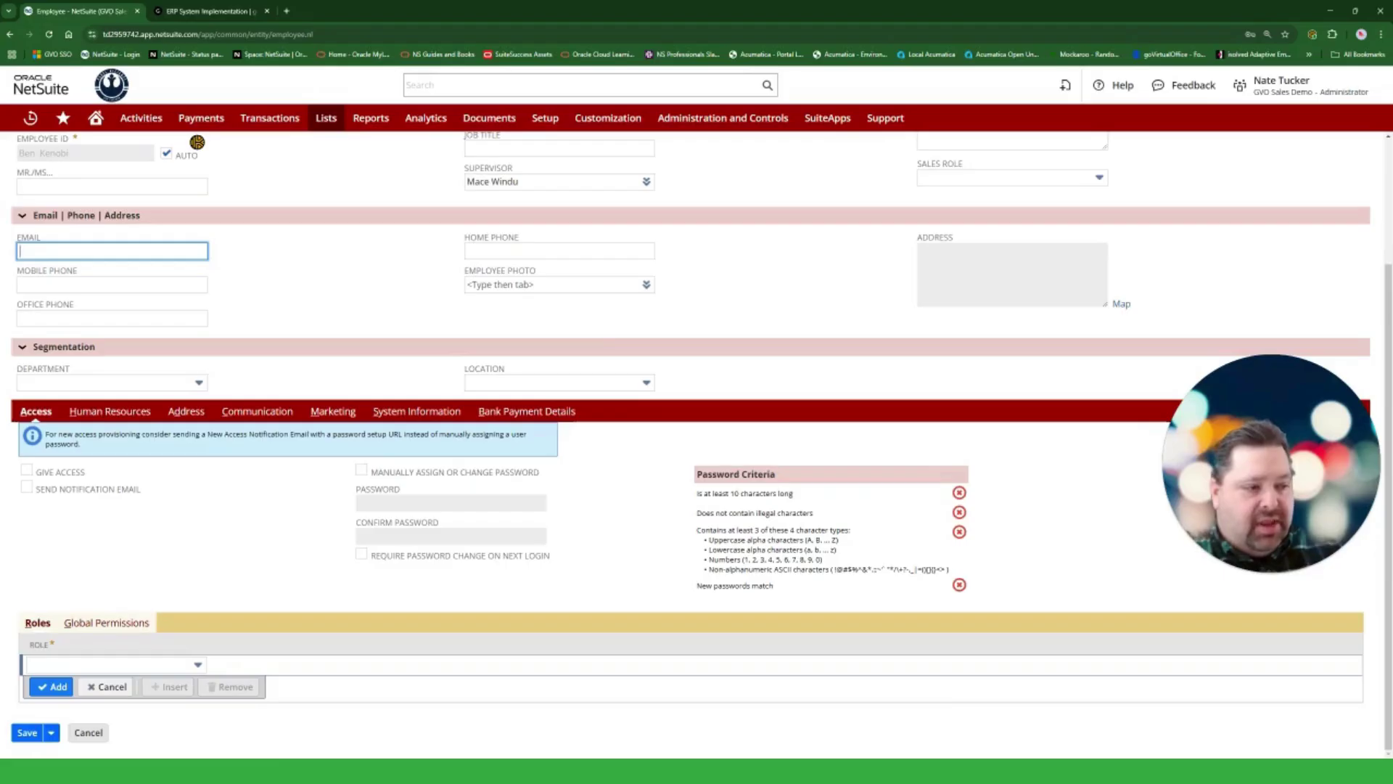
key("alt+Tab")
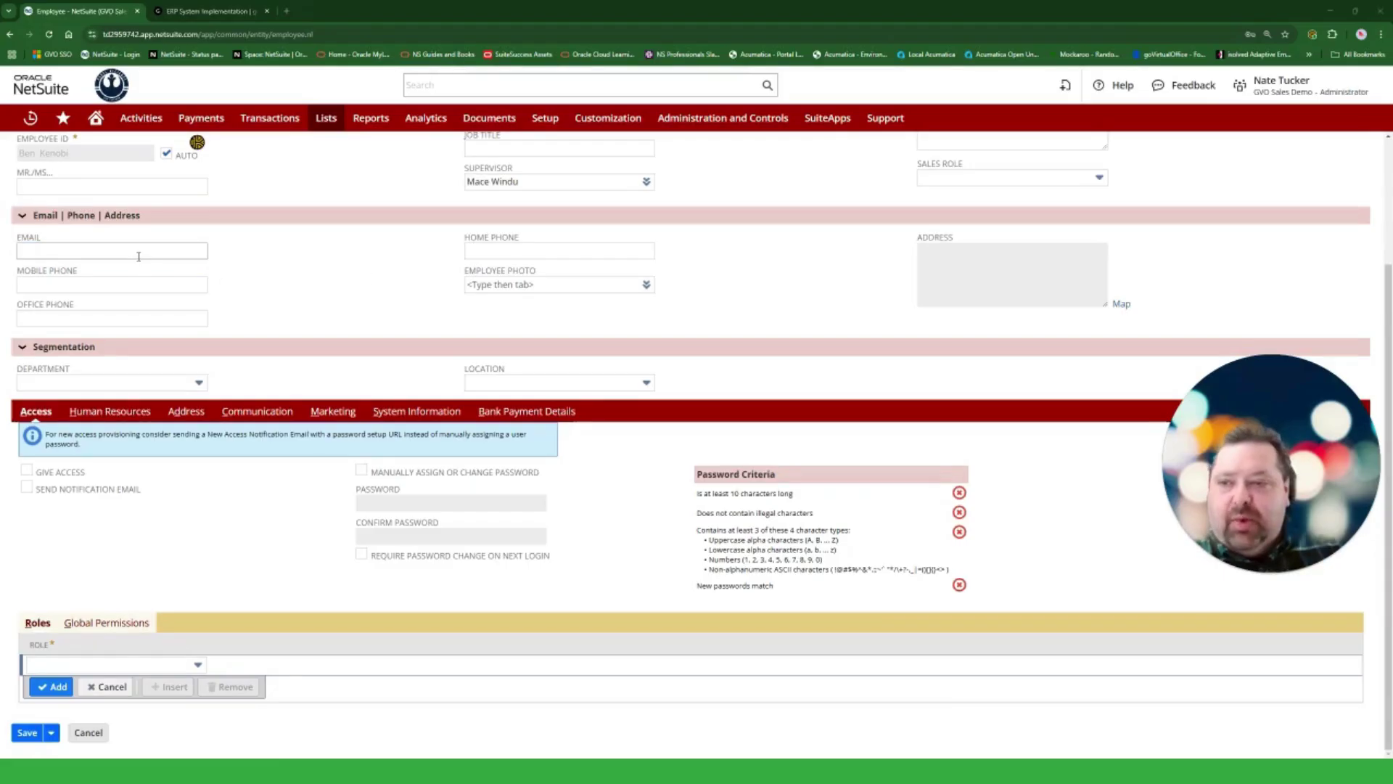
key("ctrl+v")
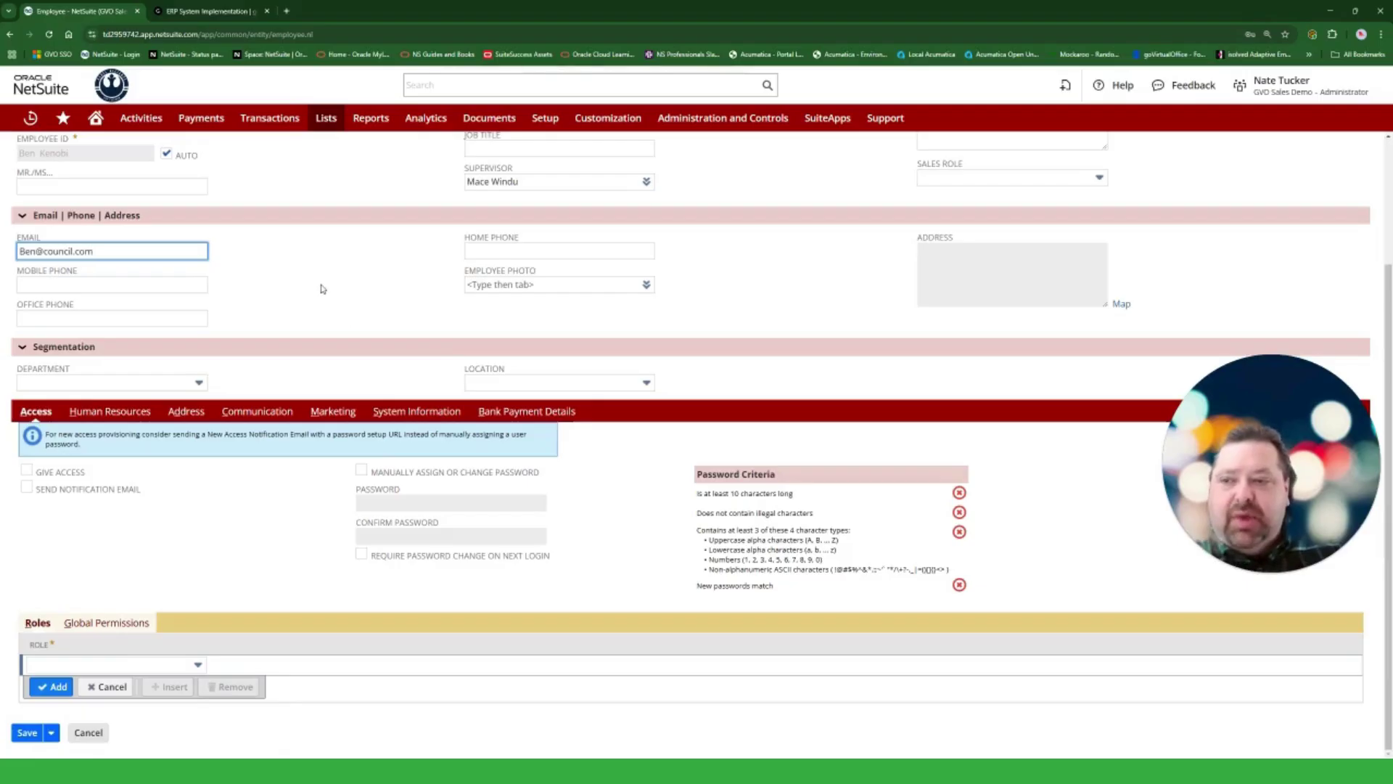
left_click(334, 288)
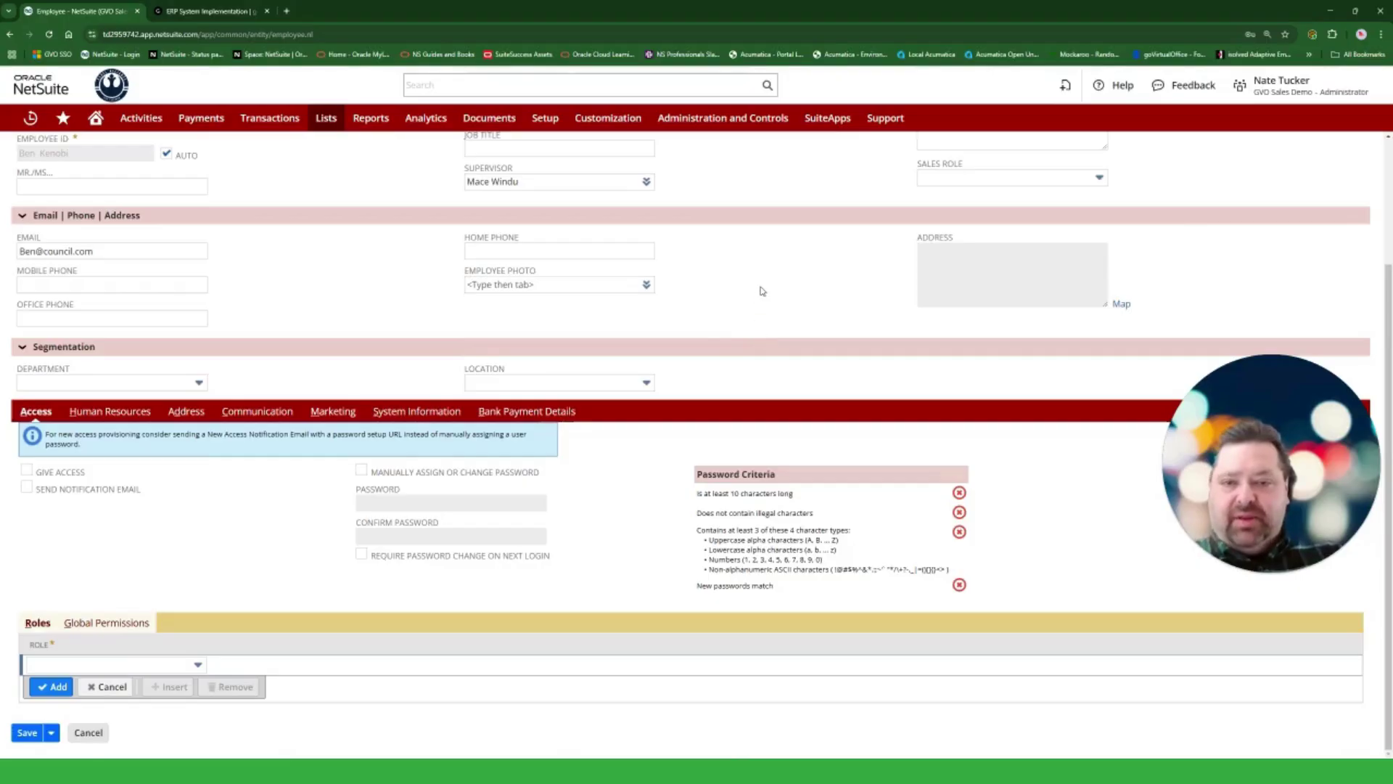
Give the employee access, choose the SS MFG STD - A/P Analyst role, and enable sending the notification email
scroll(352, 450, "up", 2)
scroll(352, 450, "down", 2)
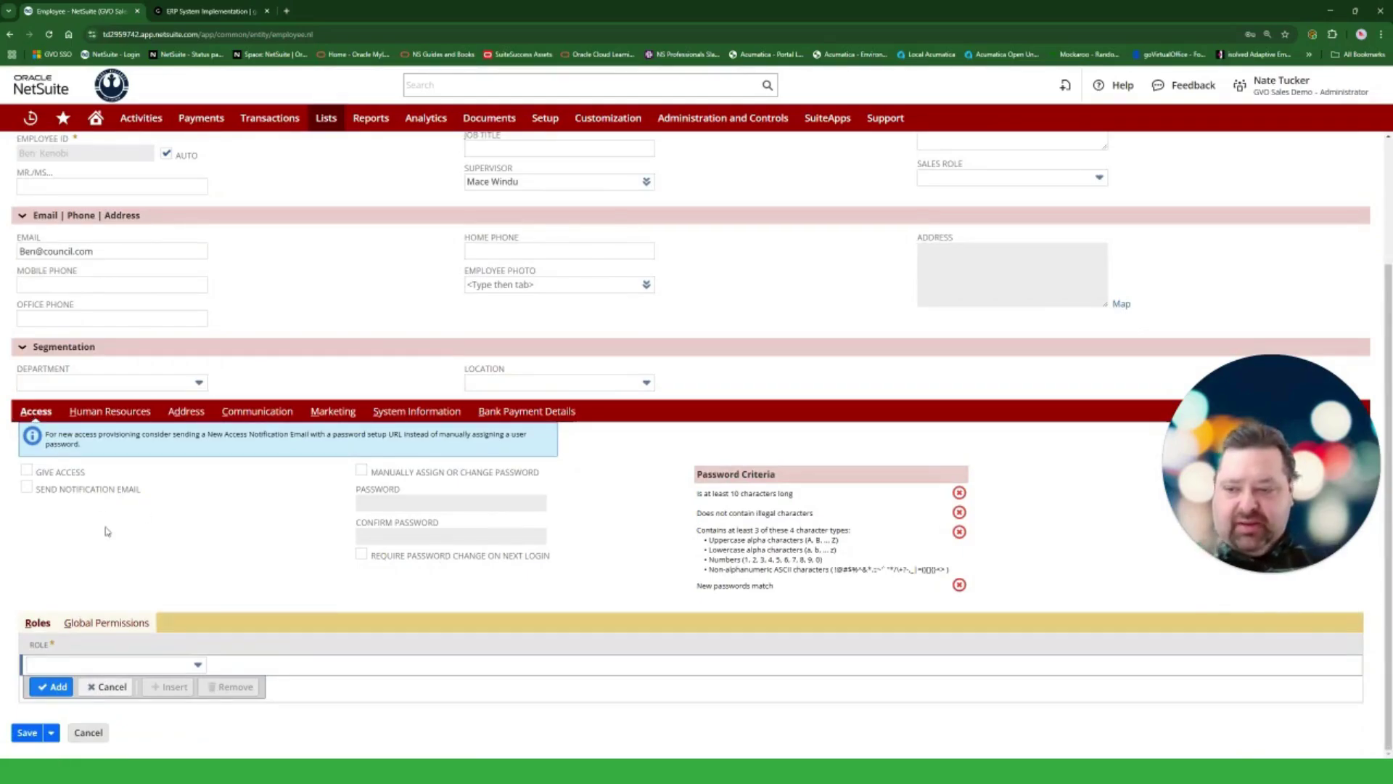
left_click(27, 471)
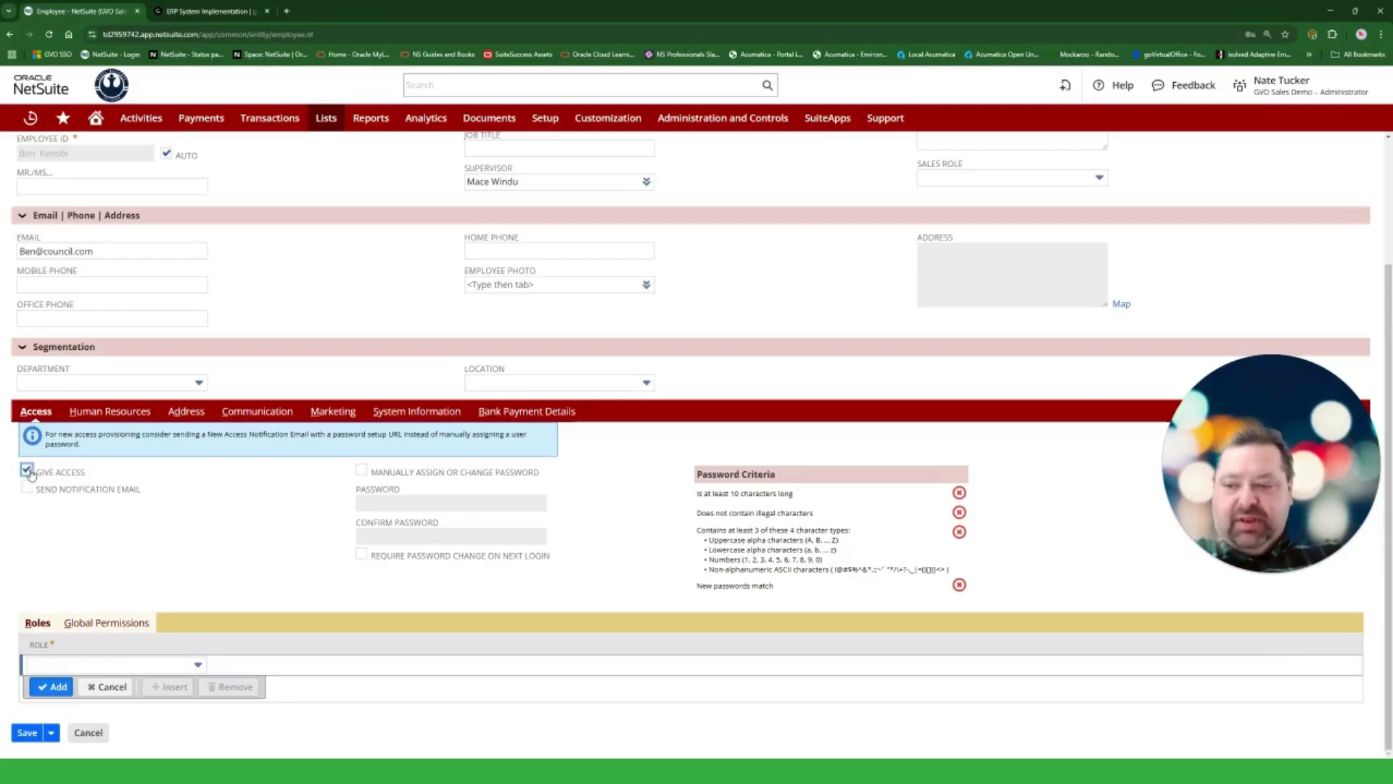
left_click(101, 664)
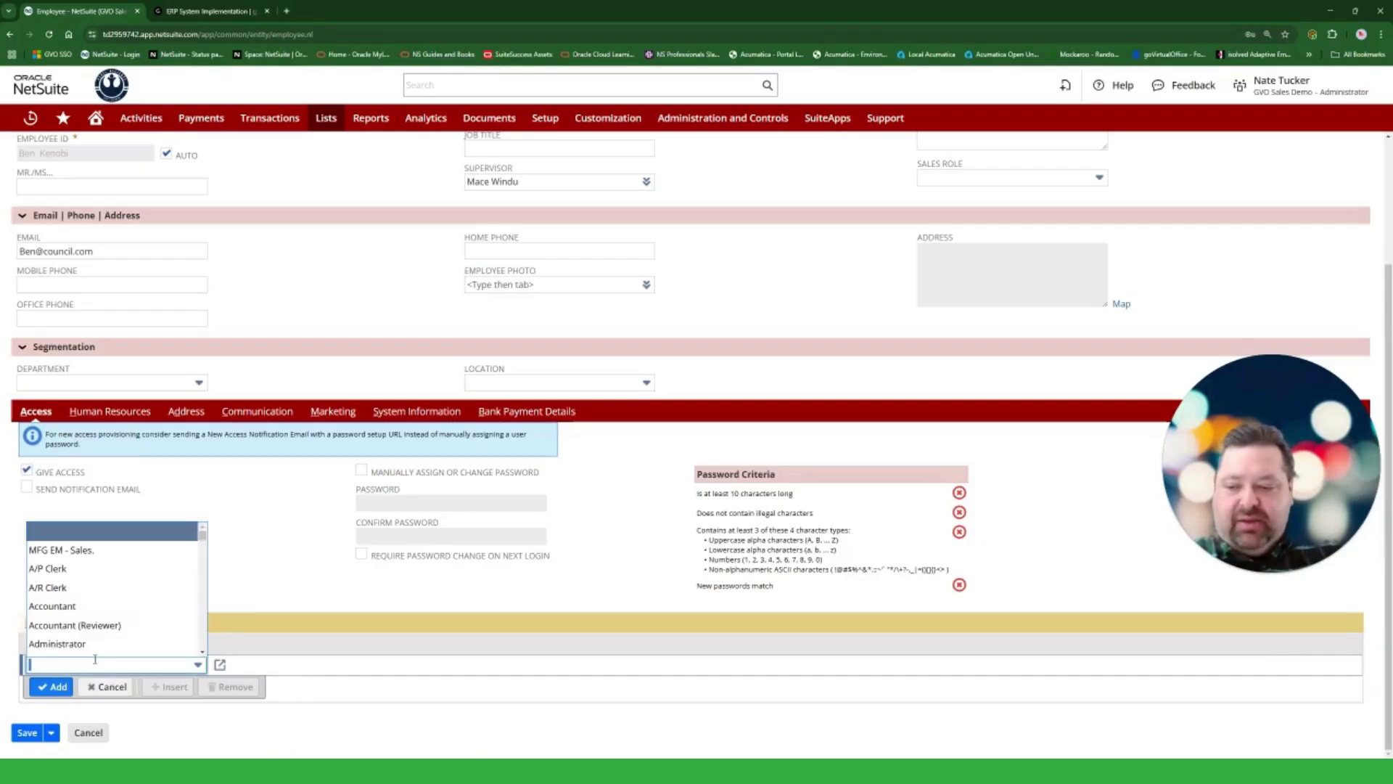
scroll(123, 588, "down", 10)
scroll(132, 597, "down", 8)
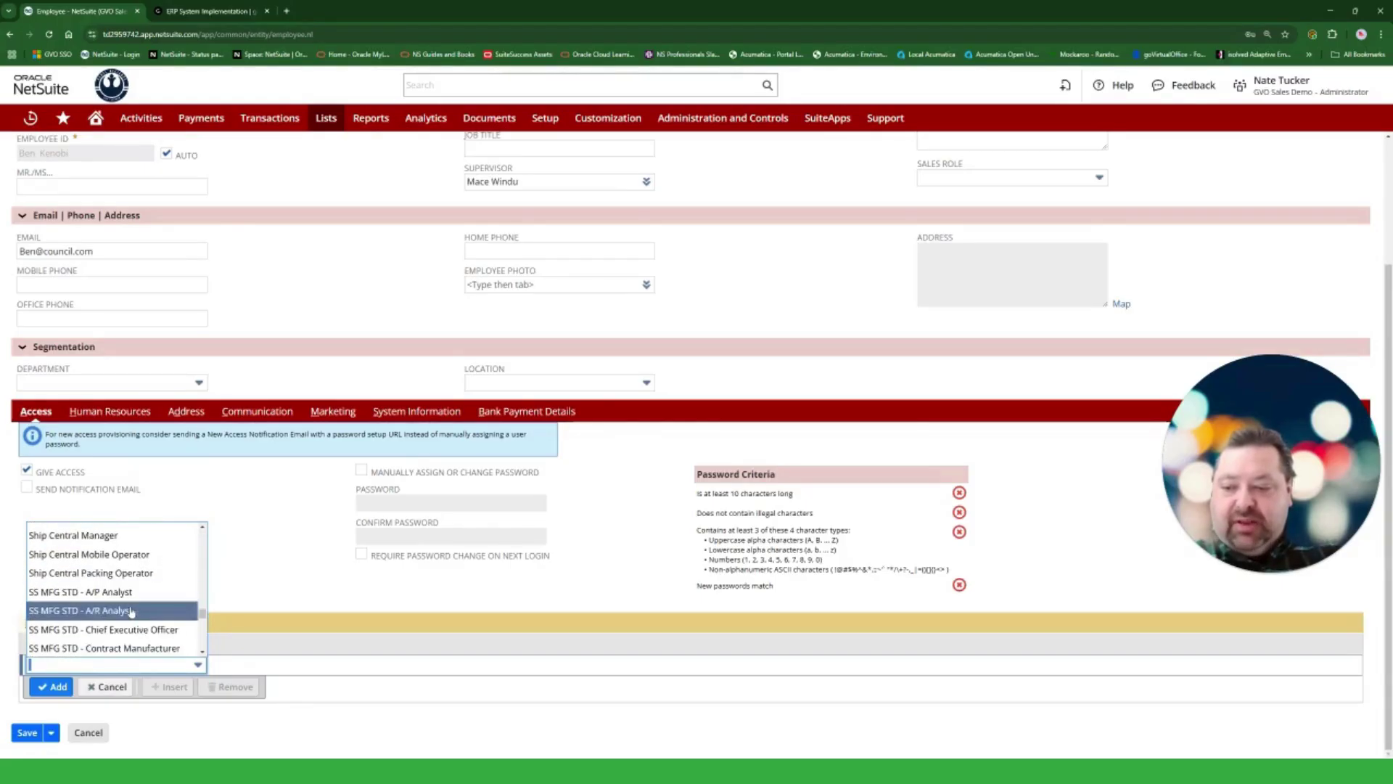
left_click(124, 594)
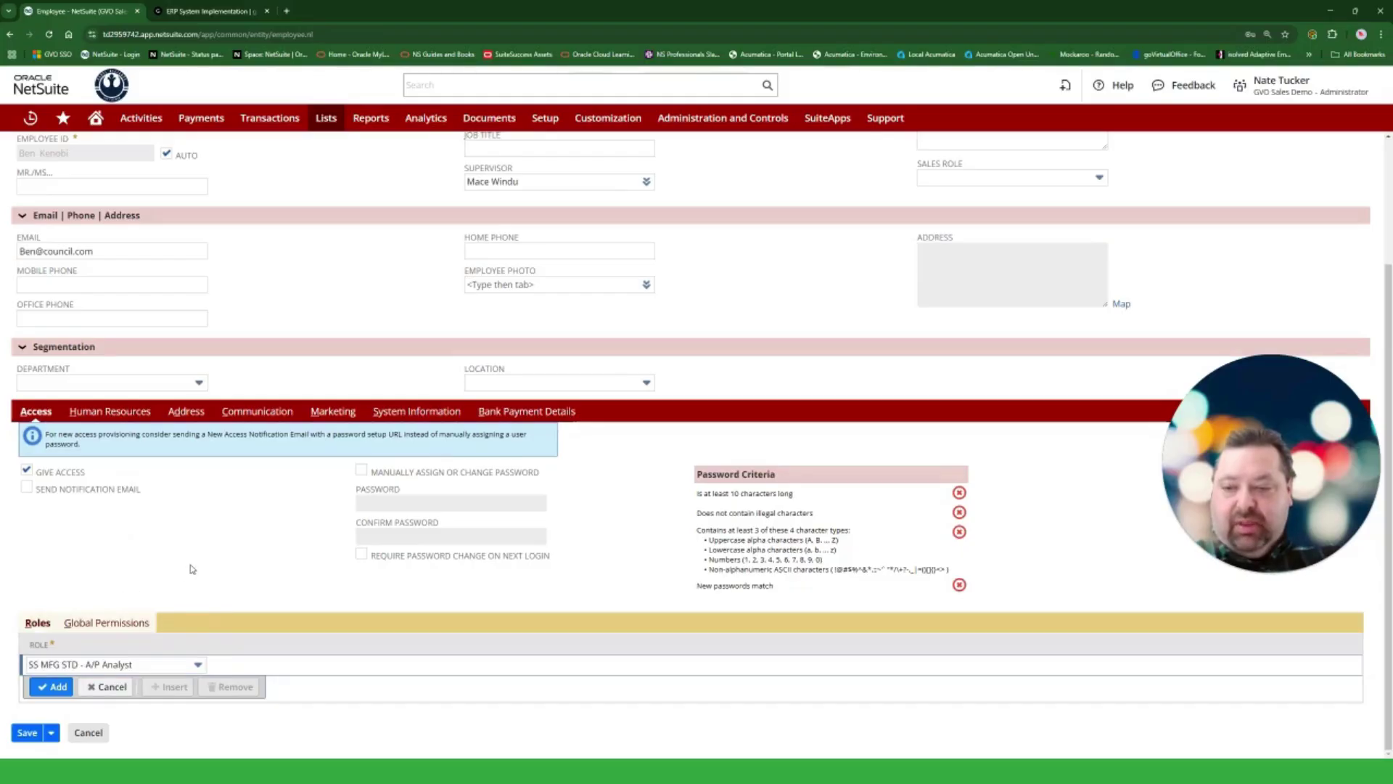
left_click(26, 488)
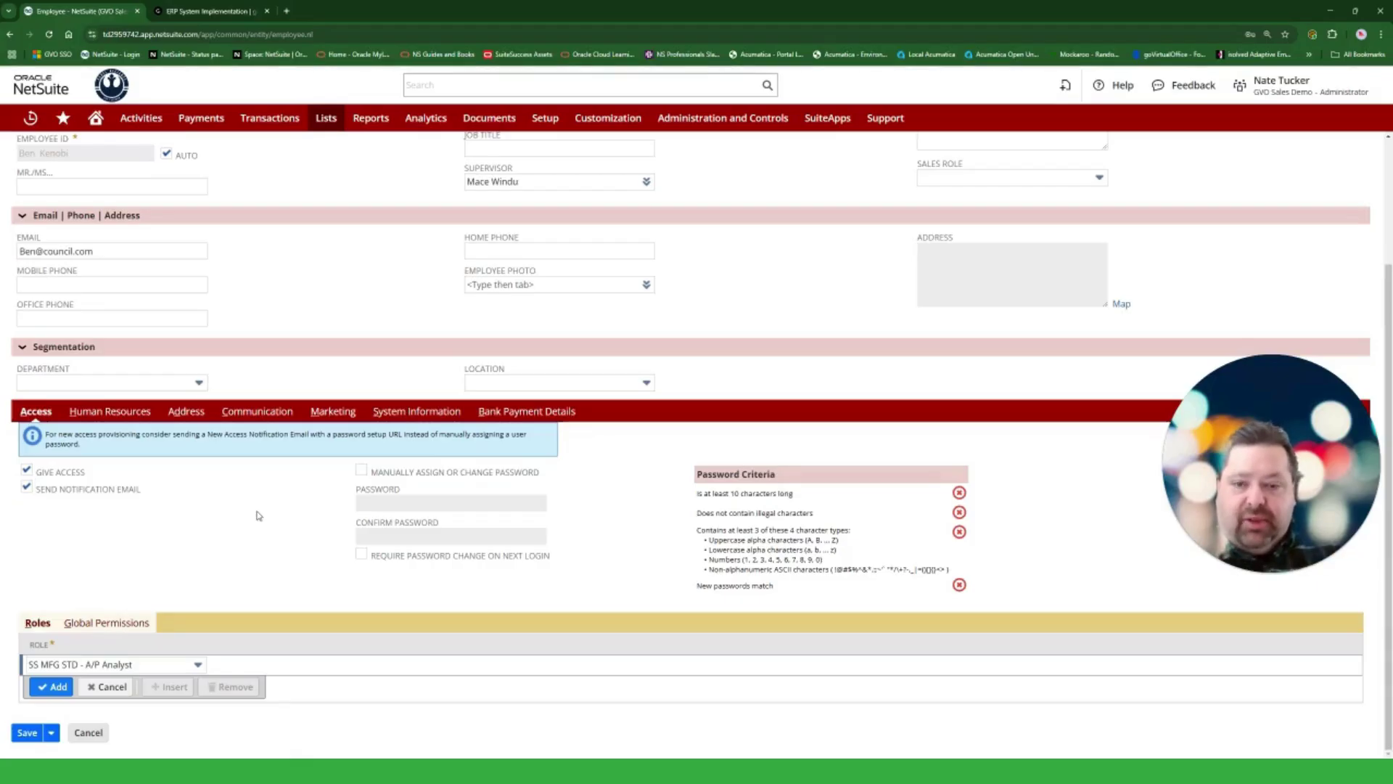
left_click(360, 473)
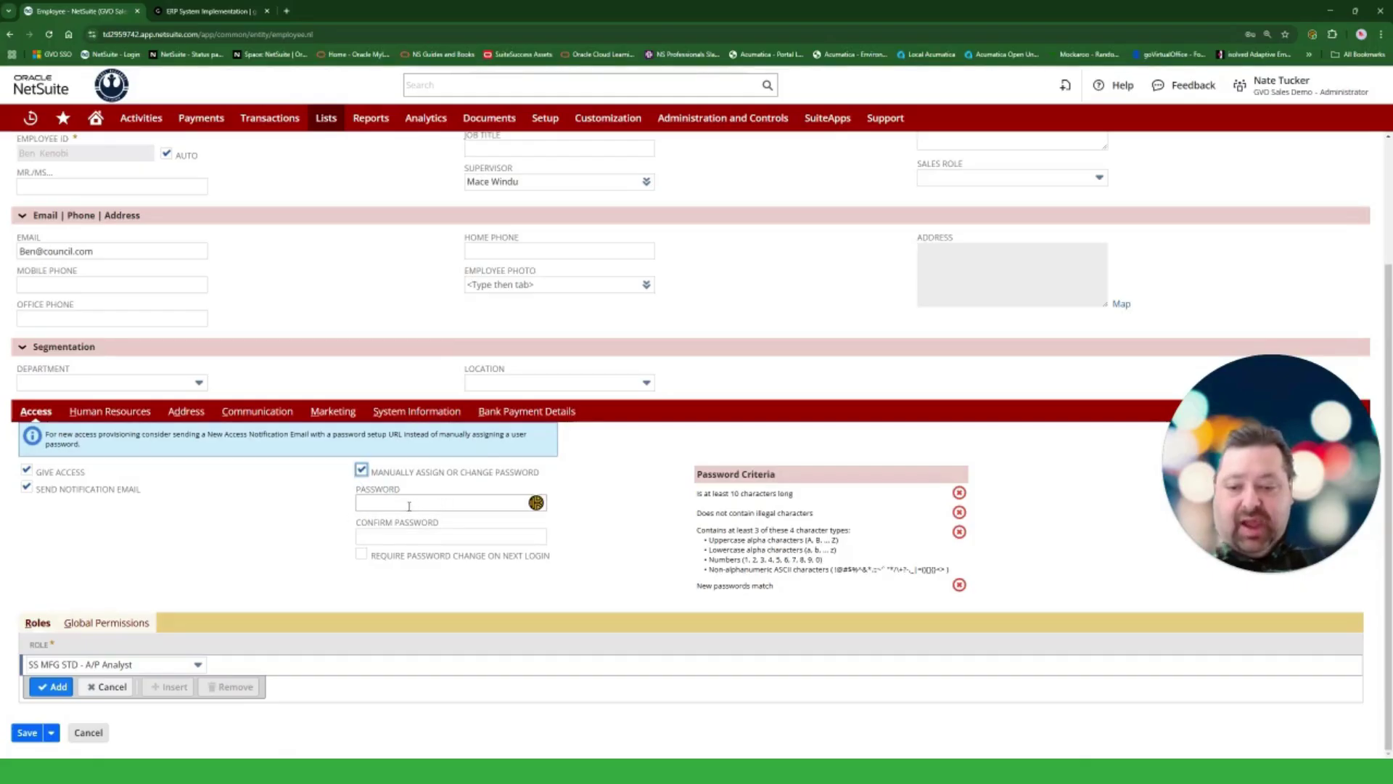
left_click(362, 555)
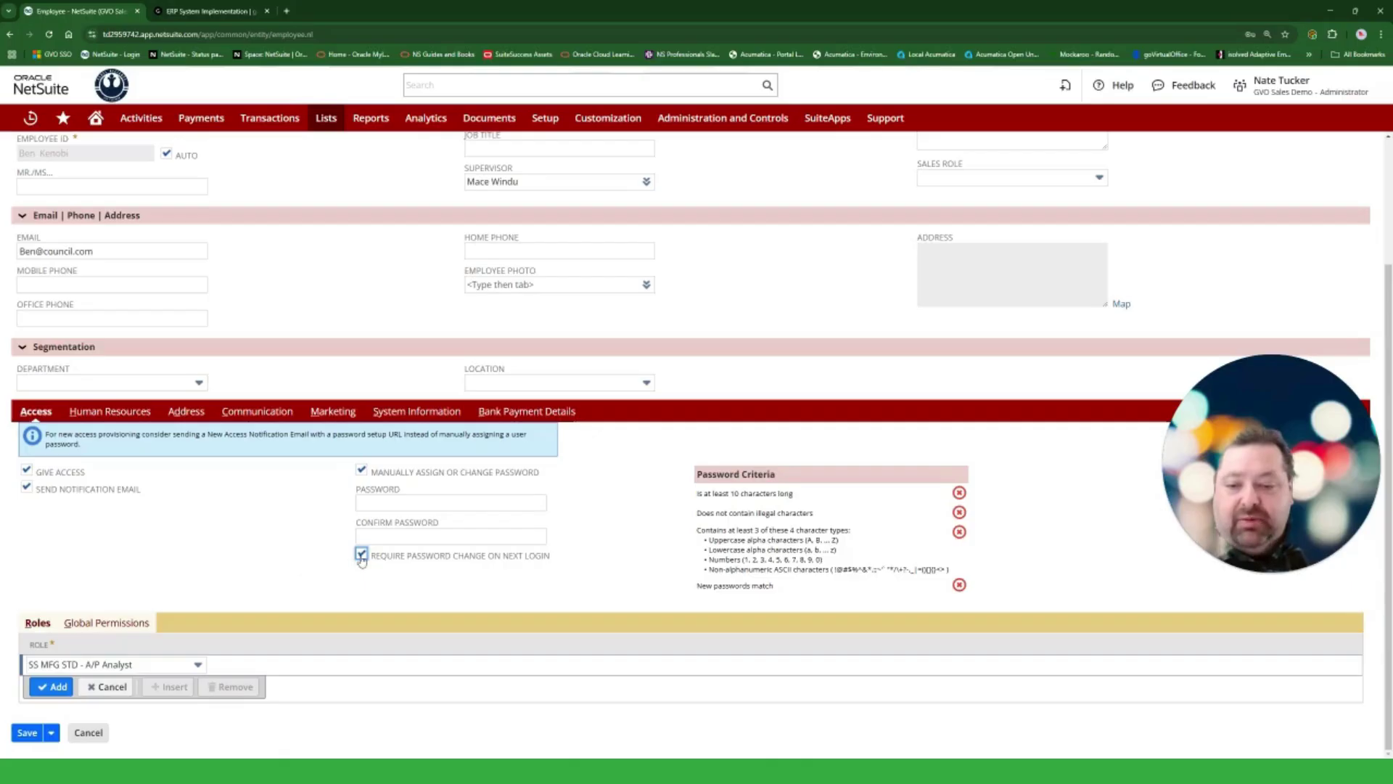
left_click(362, 470)
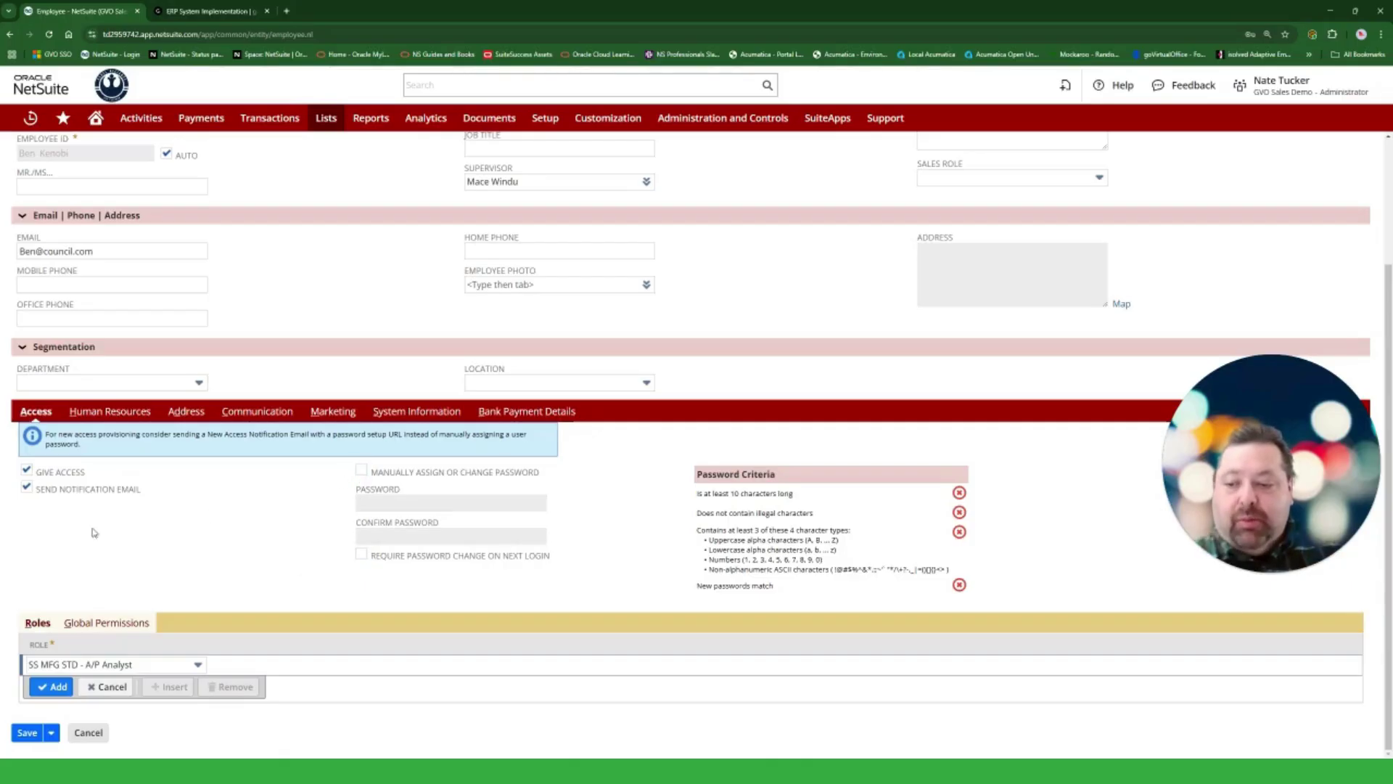
Add the chosen A/P Analyst role to the employee's roles and save the employee record
left_click(53, 687)
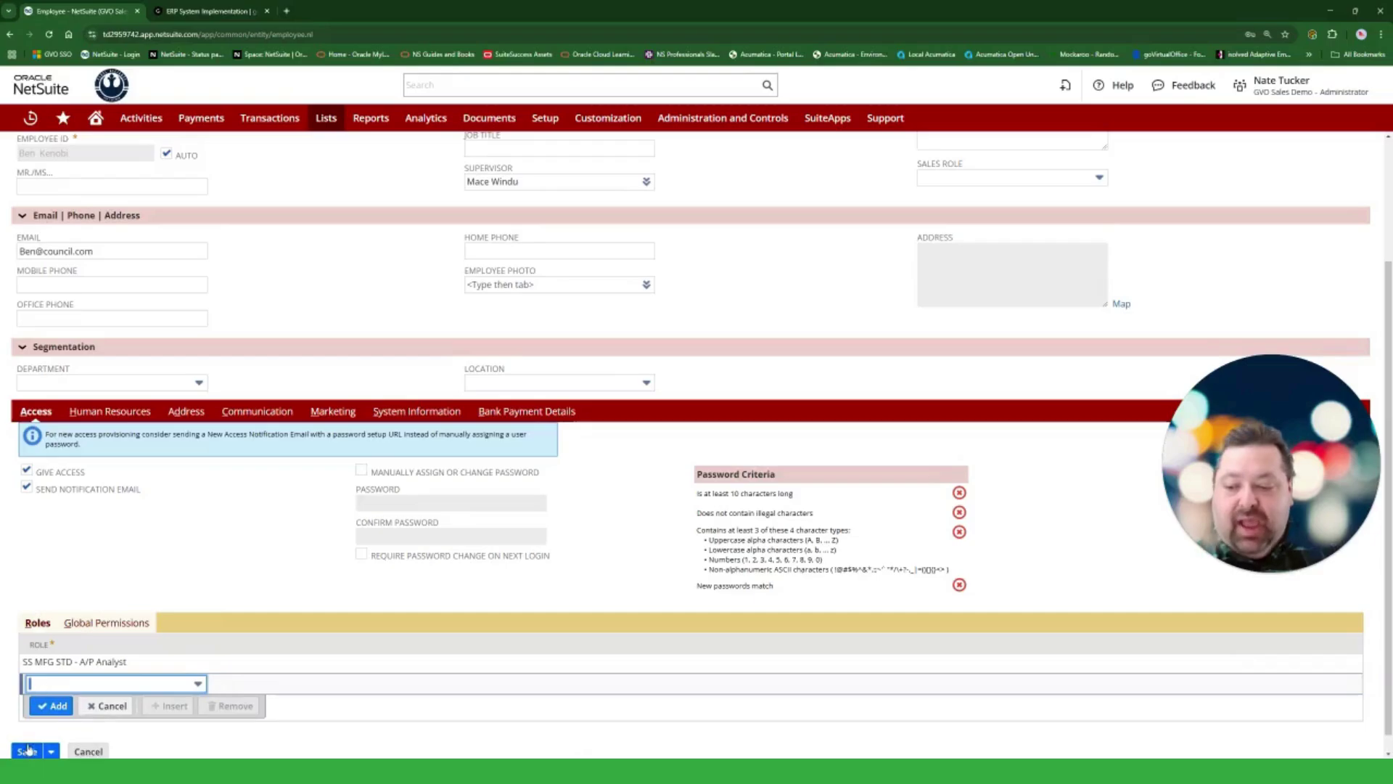
left_click(27, 753)
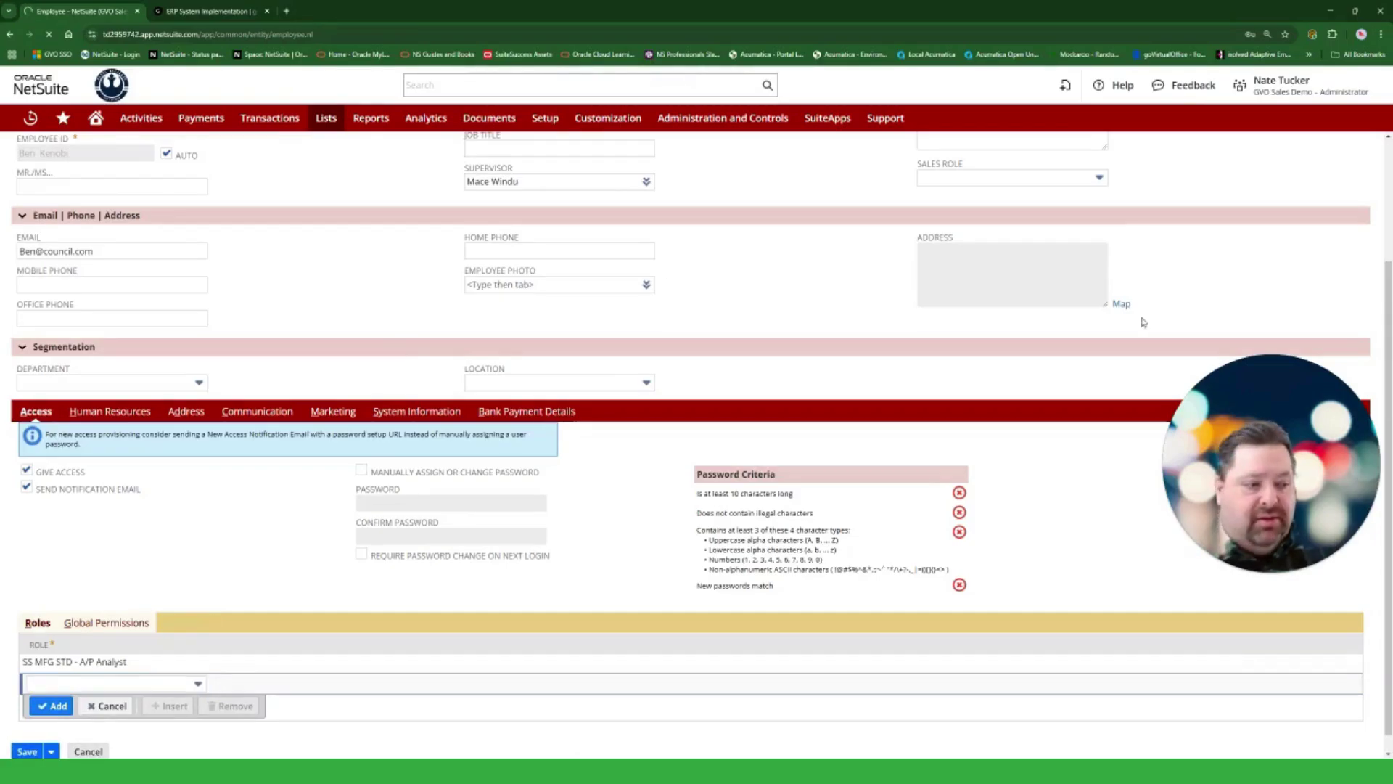